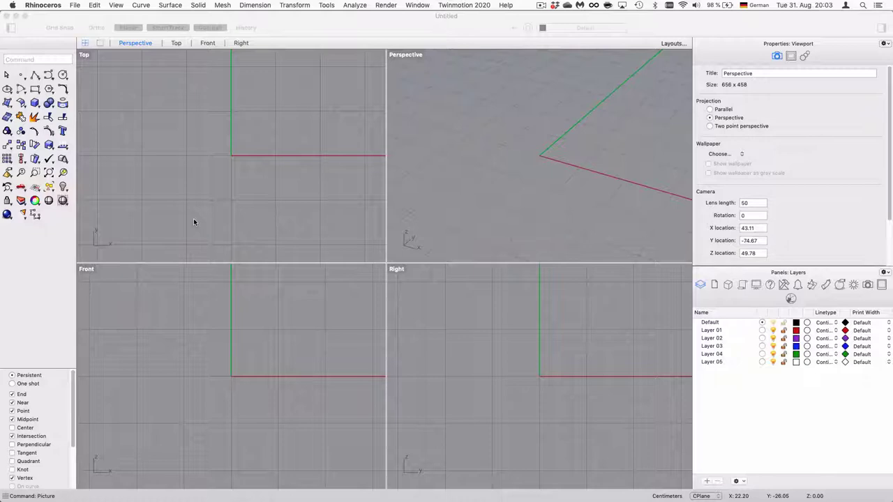
- Run the Picture command for the Top viewport and load the Rock_A JPEG from the 06_IMAGES folder after previewing it
left_click(219, 126)
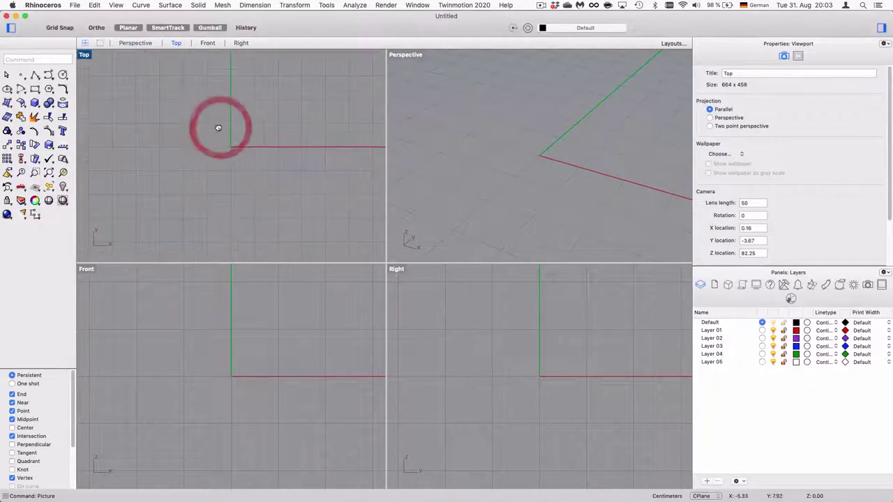
scroll(161, 92, "up", 2)
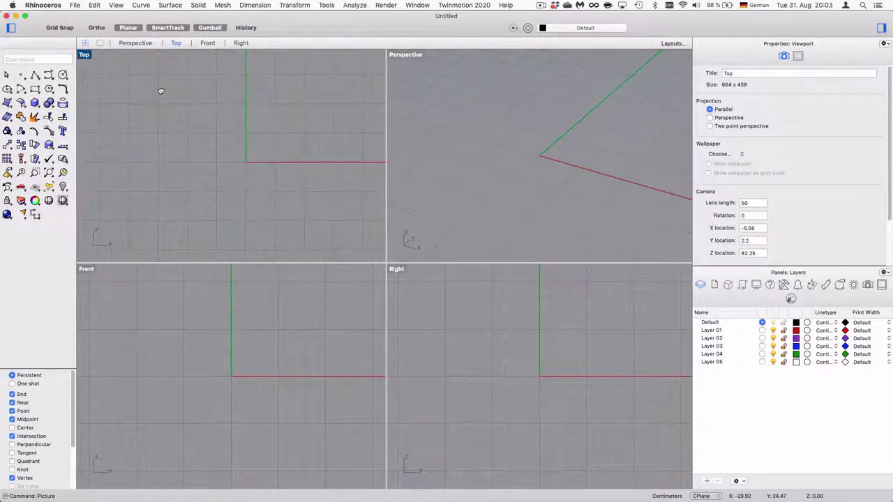
type("Picture")
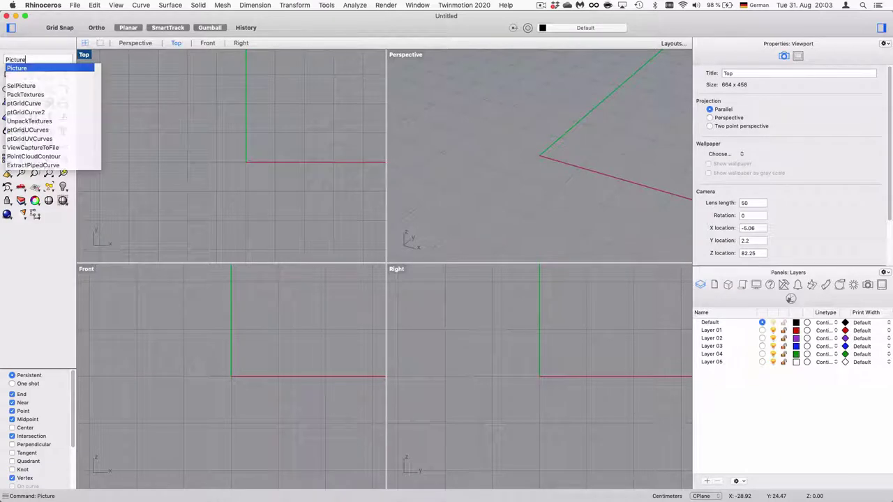
key("Return")
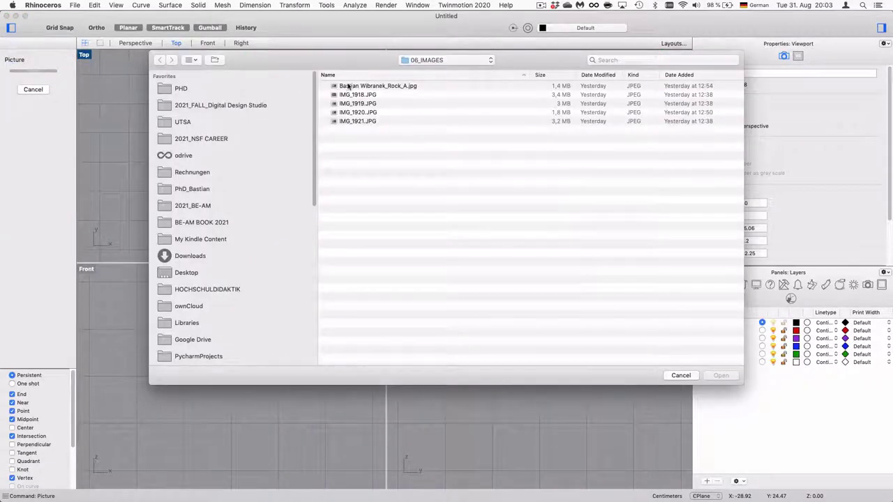
left_click(349, 86)
key("space")
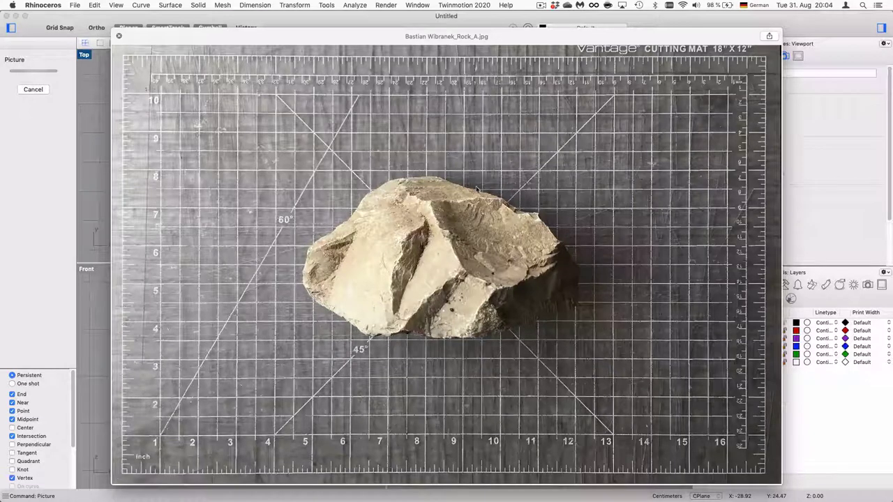
key("space")
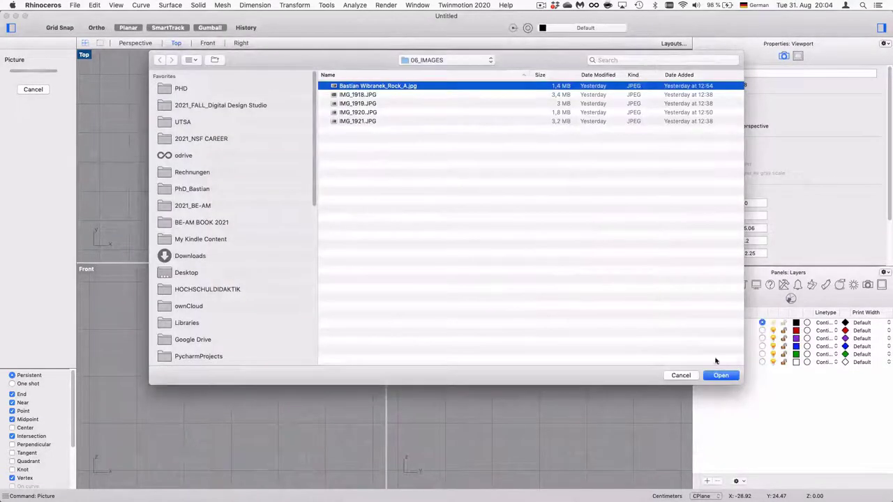
left_click(721, 376)
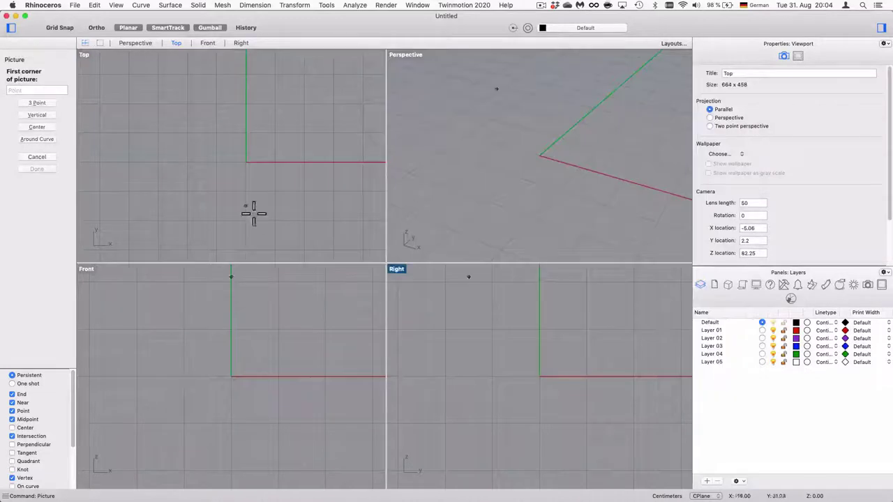
- Place the rock picture flat in the Top viewport by its two opposite corners
left_click(154, 180)
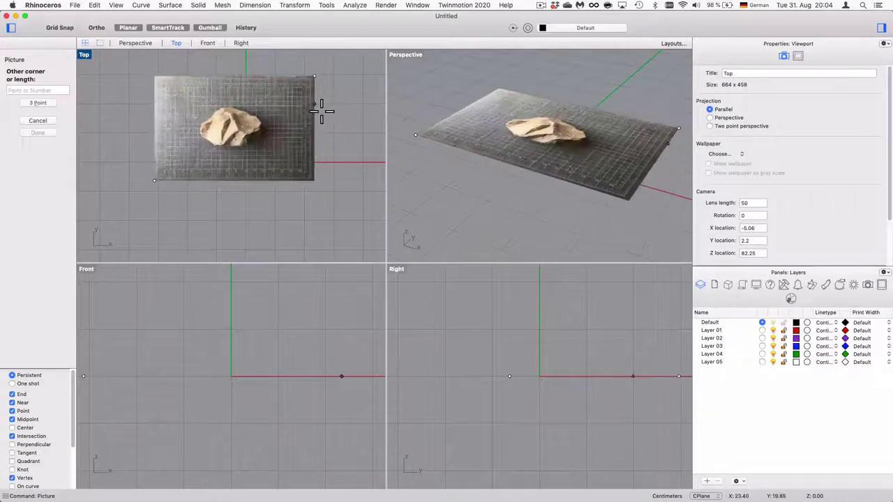
scroll(321, 110, "down", 4)
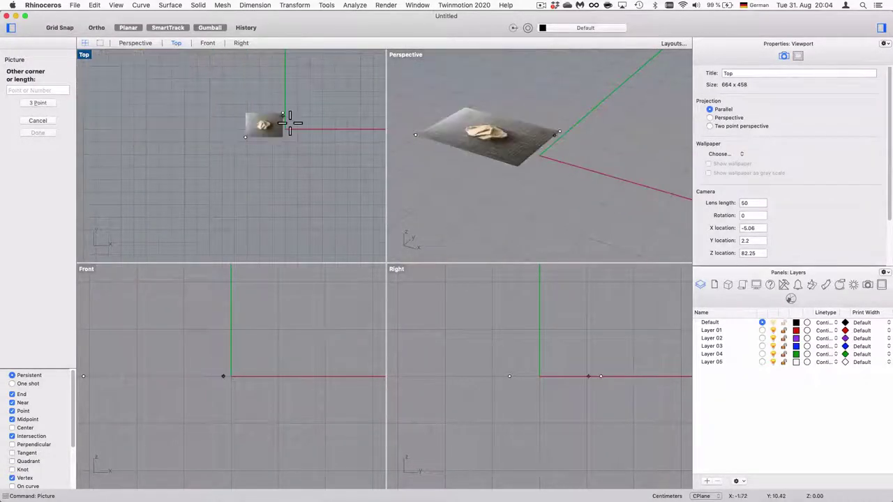
left_click(354, 86)
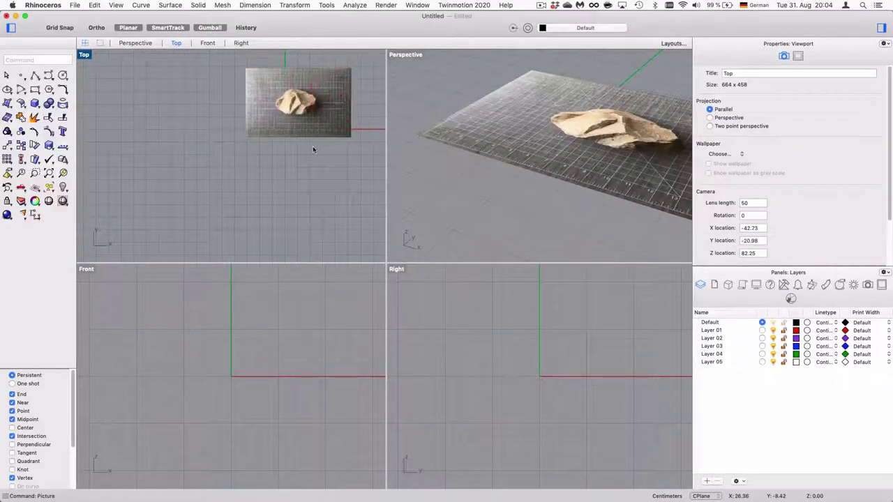
- Maximize the Top viewport and frame the placed rock picture in it
right_click_drag(313, 144, 241, 213)
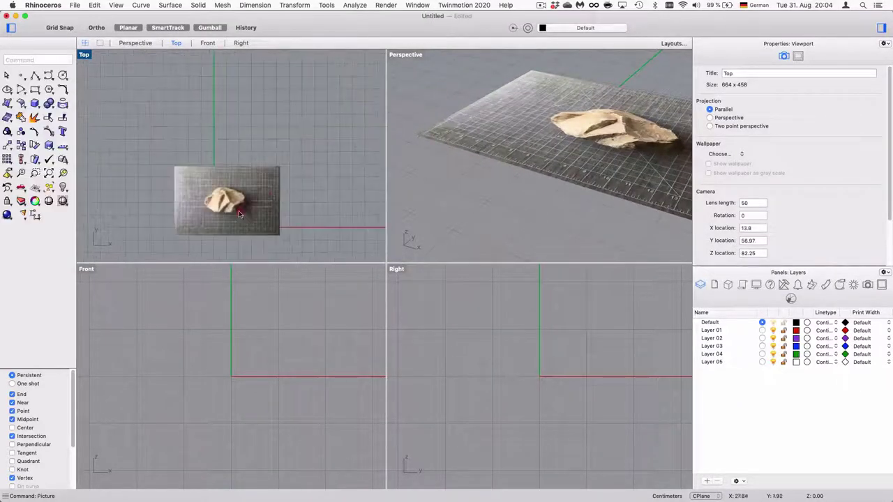
double_click(88, 58)
scroll(459, 364, "up", 4)
right_click_drag(460, 368, 480, 306)
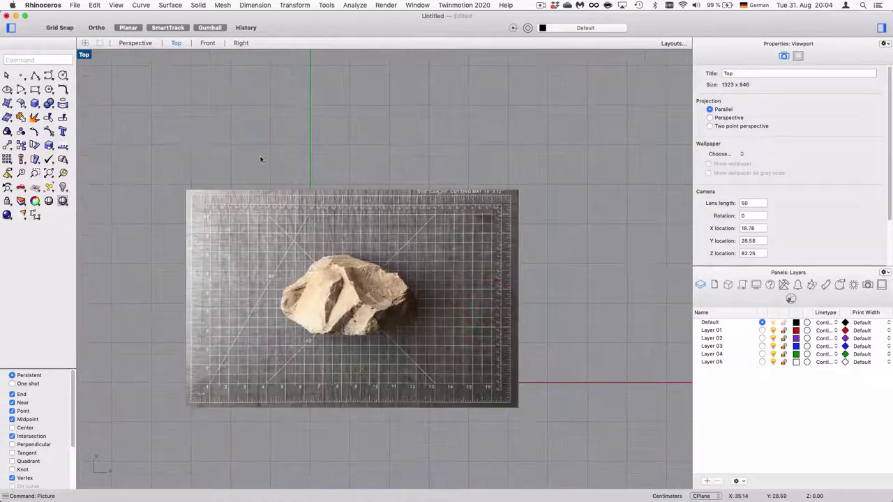
- Check the model units in the document settings without changing them
left_click(75, 6)
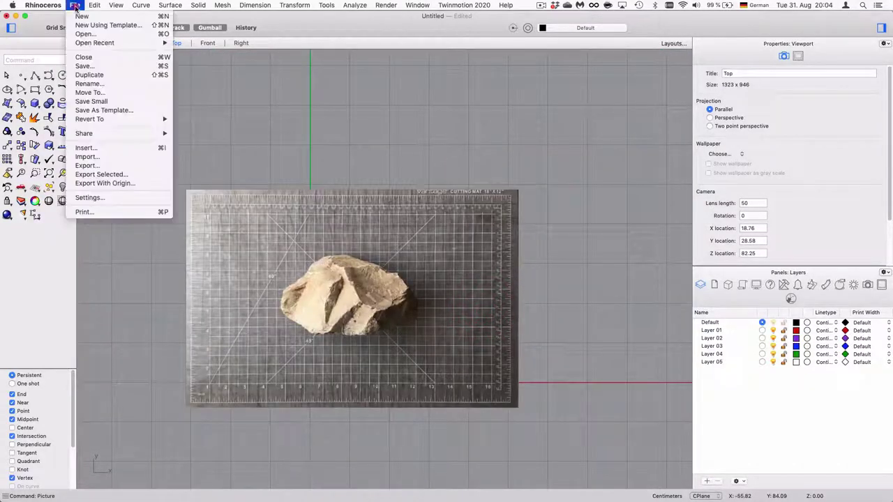
left_click(105, 200)
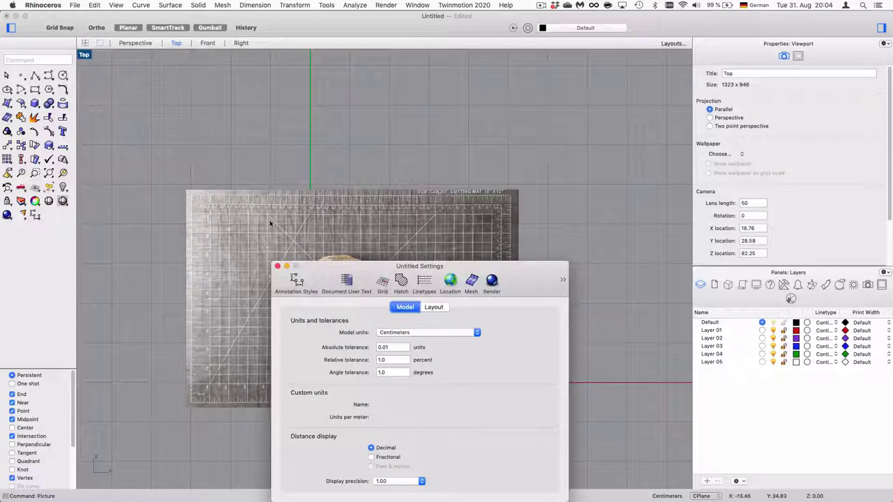
left_click_drag(529, 273, 646, 111)
left_click(586, 155)
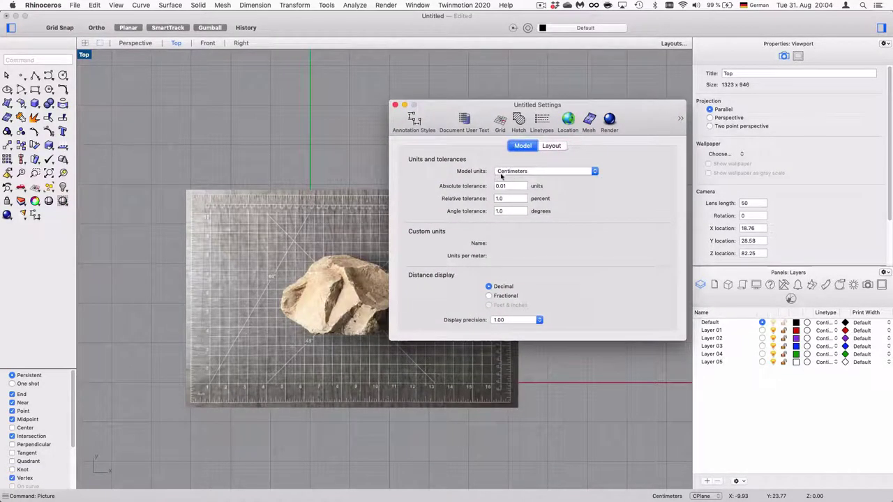
left_click(510, 174)
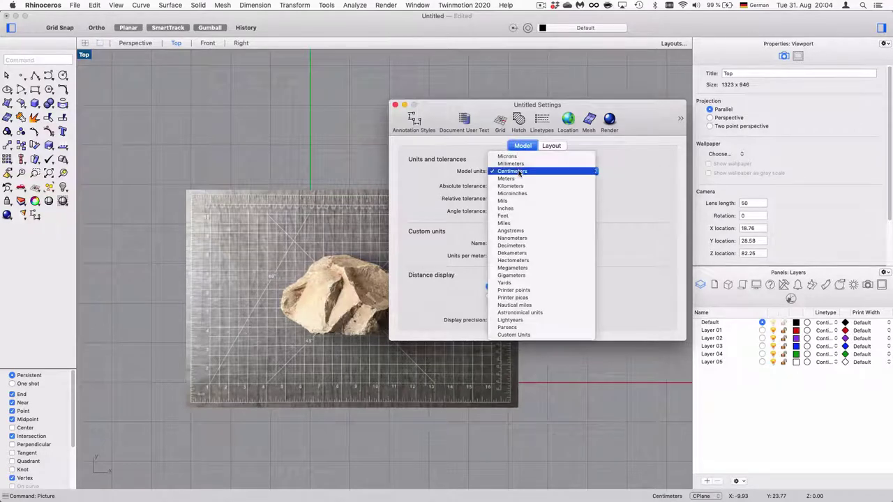
left_click(461, 169)
left_click(396, 105)
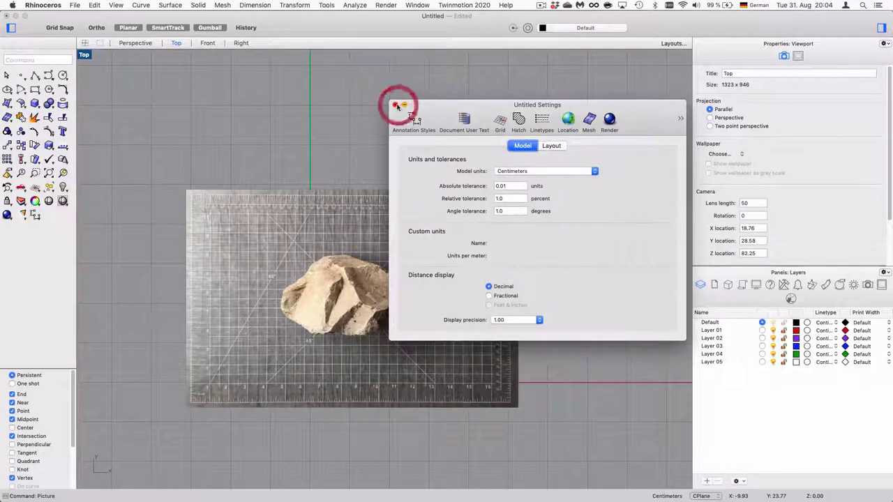
scroll(502, 253, "up", 2)
right_click_drag(383, 331, 447, 281)
left_click(34, 90)
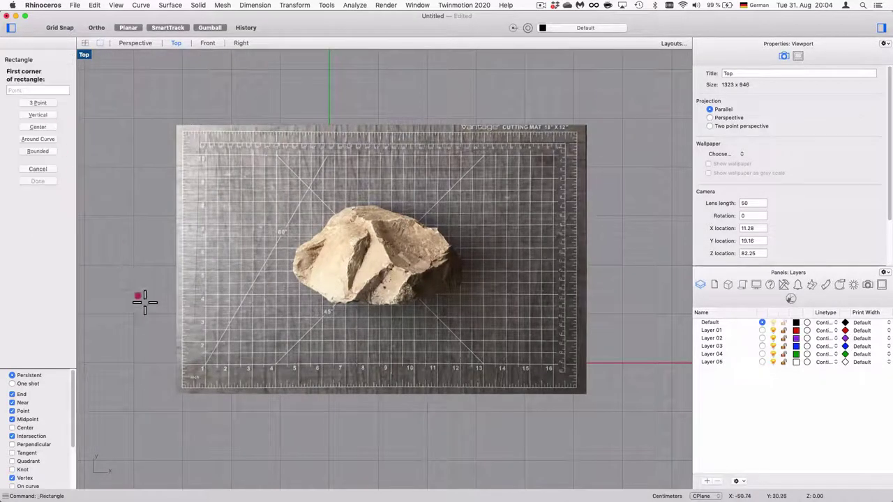
scroll(175, 365, "up", 4)
scroll(230, 366, "down", 2)
scroll(230, 366, "down", 2)
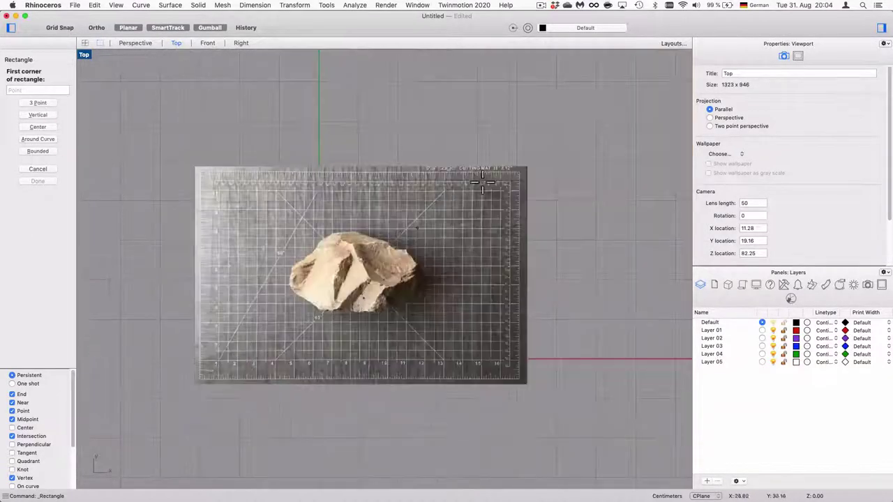
scroll(558, 209, "up", 5)
scroll(559, 209, "down", 2)
scroll(558, 209, "down", 3)
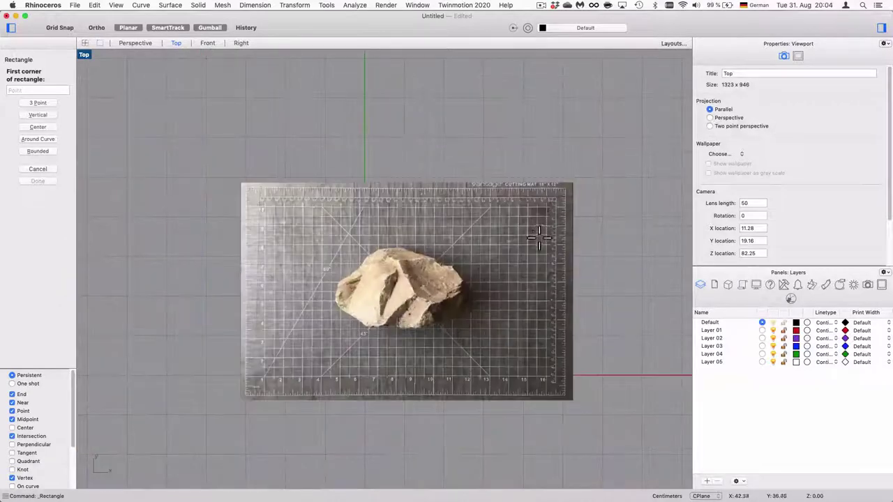
key("super+z")
- Rotate the rock picture 180 degrees about its center, constrained to straight angles
left_click(534, 233)
scroll(548, 222, "up", 4)
scroll(548, 222, "down", 6)
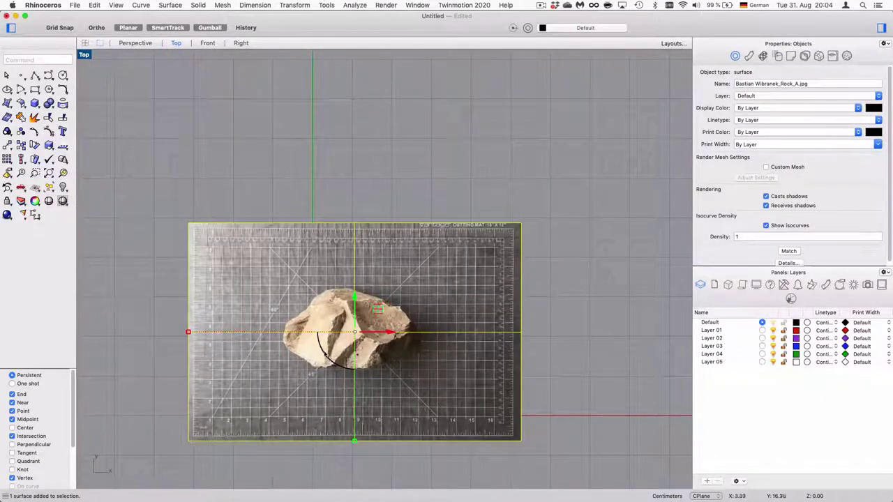
left_click_drag(329, 358, 381, 307)
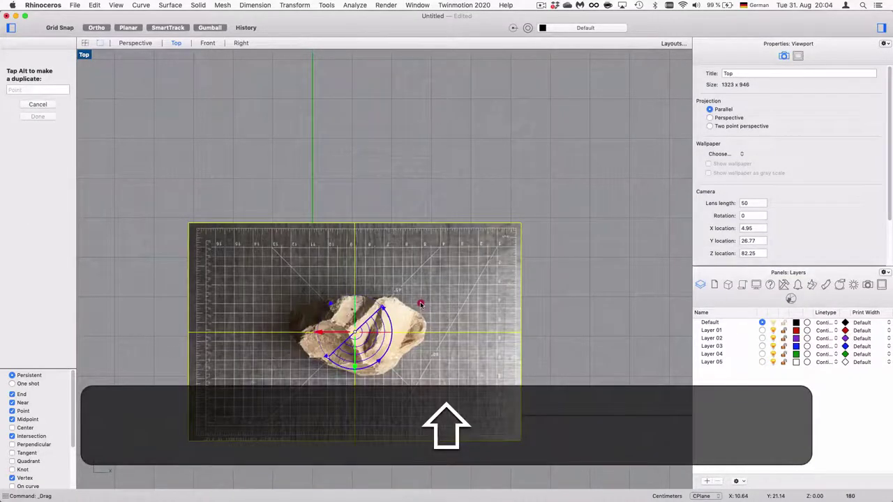
left_click_drag(411, 315, 406, 293, "shift")
left_click_drag(391, 330, 433, 278, "shift")
left_click_drag(433, 279, 424, 305, "shift")
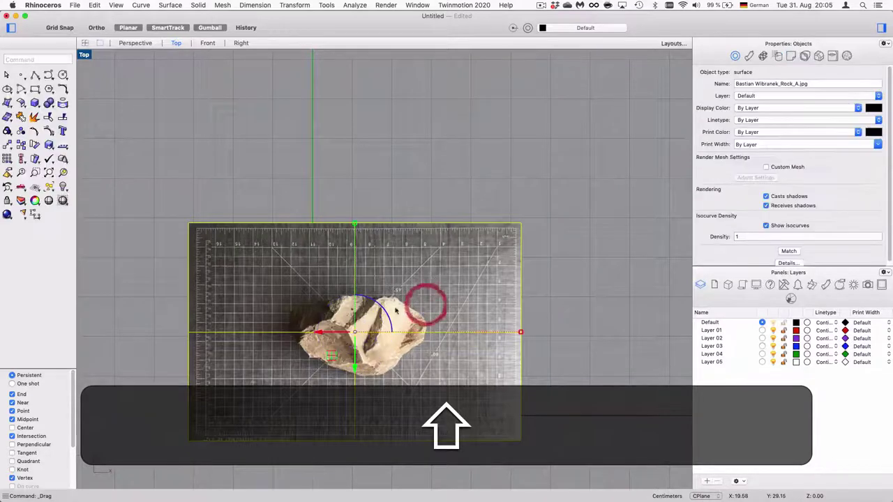
- Start a rectangle and examine how far the cutting mat's horizontal and vertical centimetre scales reach from their zero corner
scroll(333, 358, "up", 3)
right_click_drag(255, 361, 299, 273)
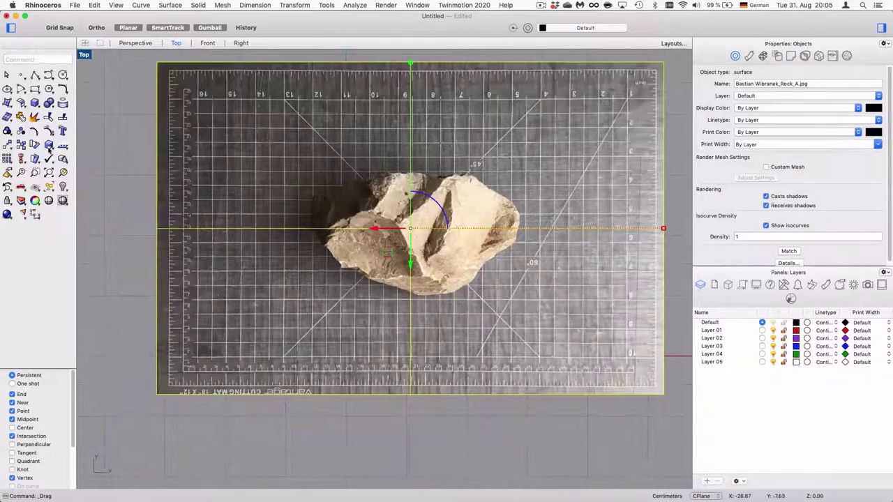
left_click(35, 88)
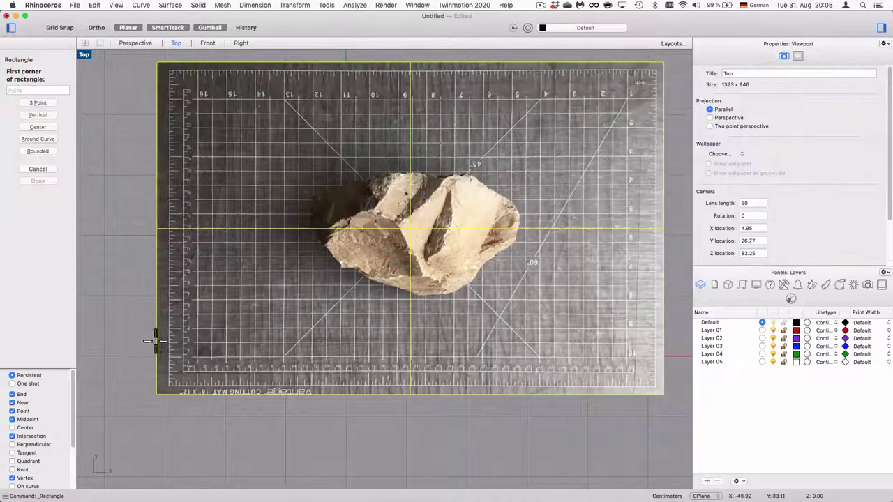
scroll(202, 377, "up", 5)
scroll(216, 388, "up", 2)
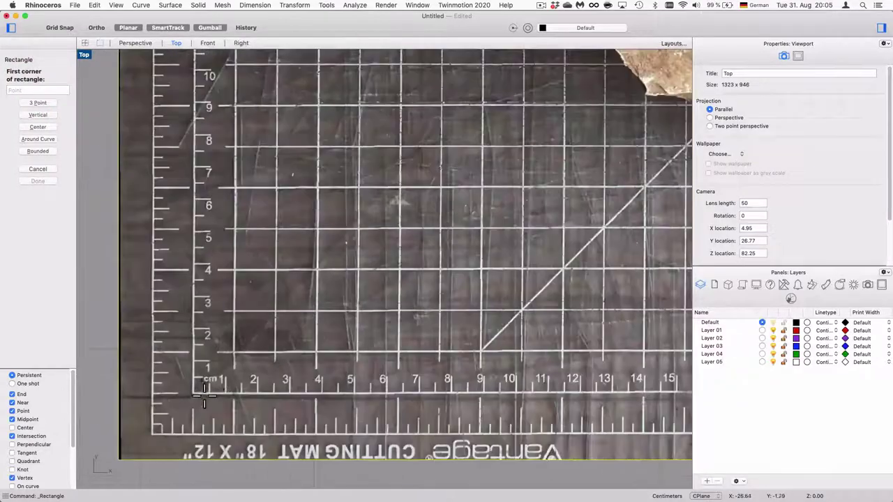
scroll(418, 377, "down", 6)
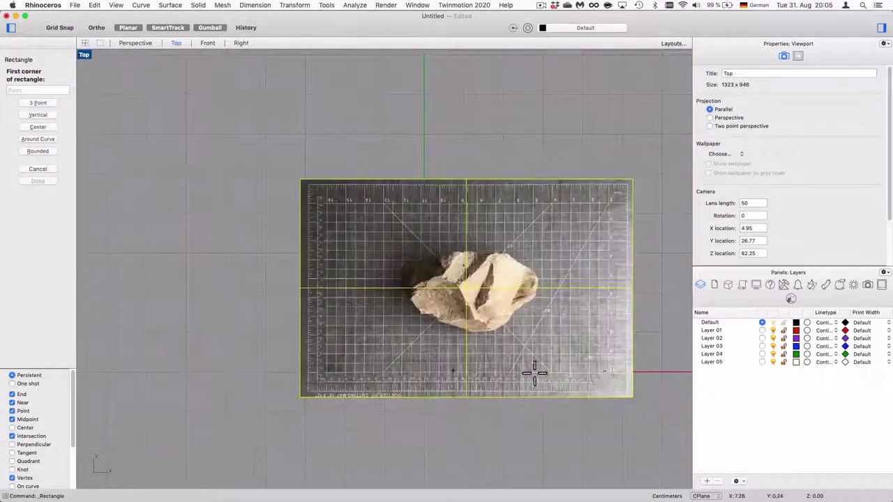
scroll(534, 371, "up", 6)
scroll(522, 369, "up", 2)
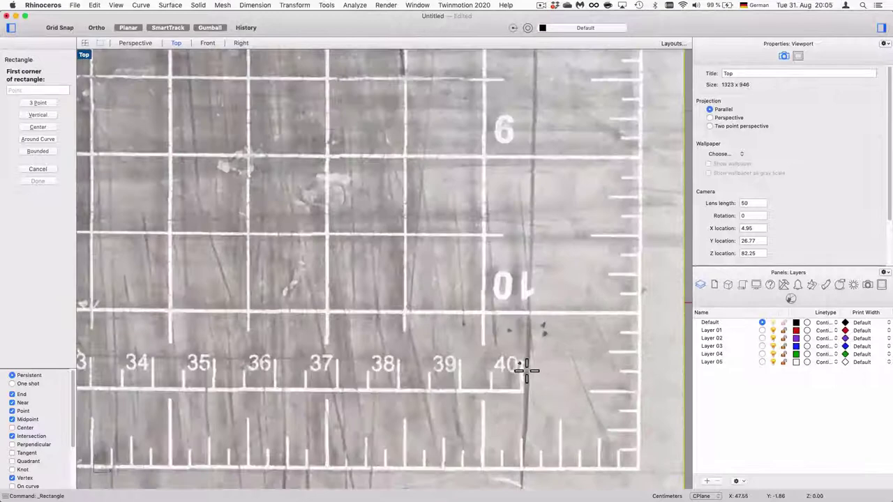
scroll(503, 362, "down", 4)
scroll(458, 313, "down", 4)
scroll(293, 216, "up", 7)
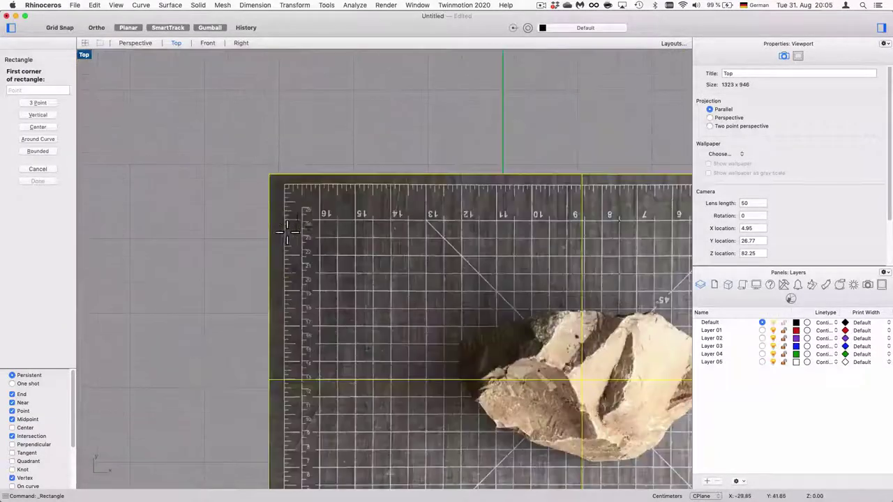
scroll(291, 232, "down", 5)
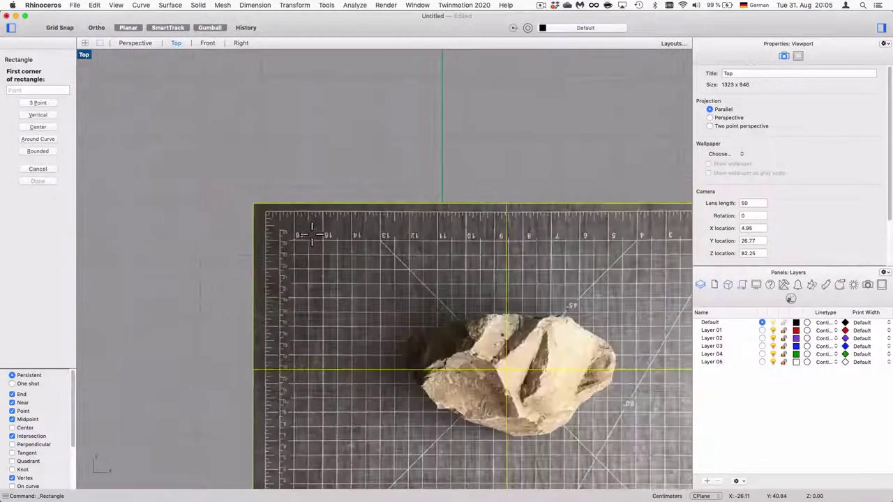
- Draw a rectangle 40 cm long and 25 cm wide from the zero corner of the cutting mat's centimetre scale
scroll(307, 314, "up", 6)
scroll(307, 314, "up", 2)
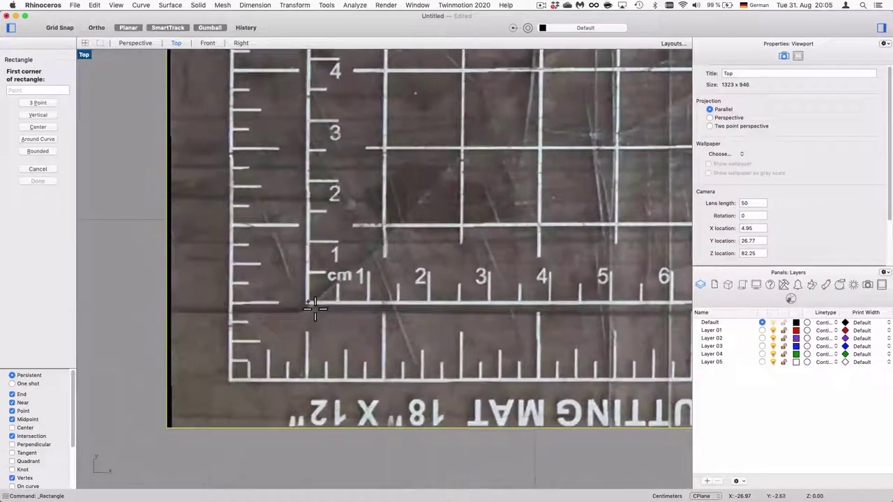
scroll(314, 307, "up", 3)
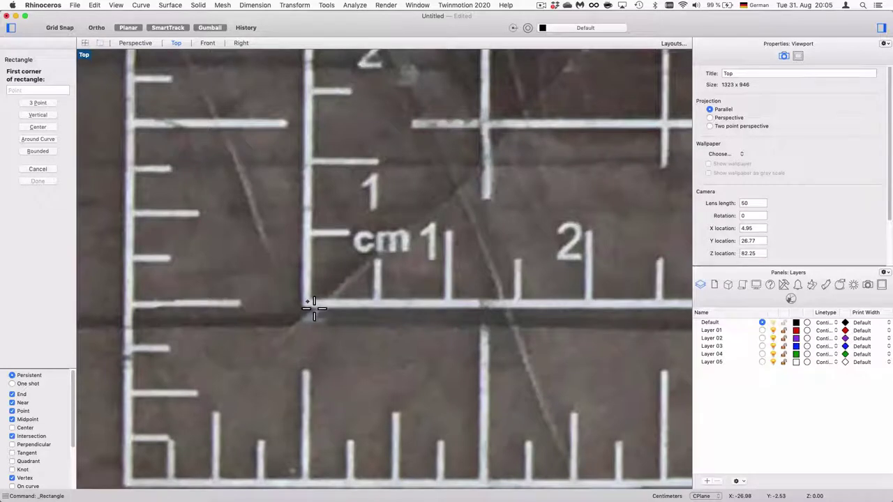
left_click(310, 303)
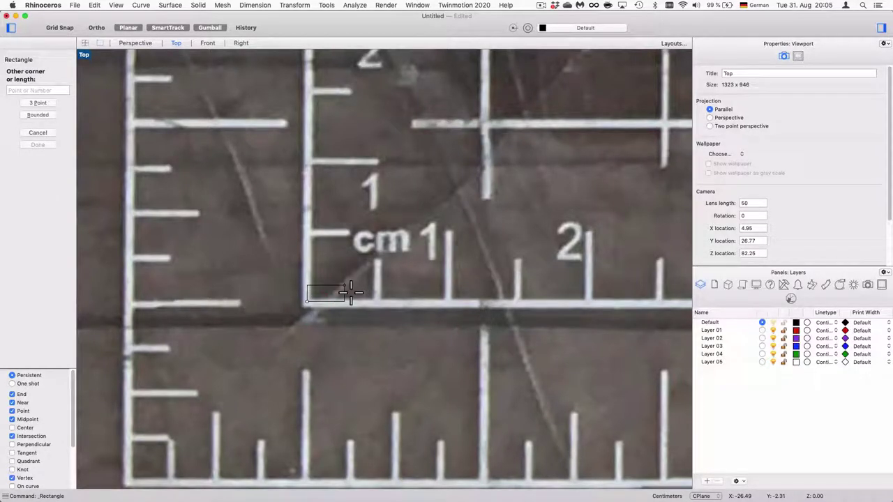
type("40")
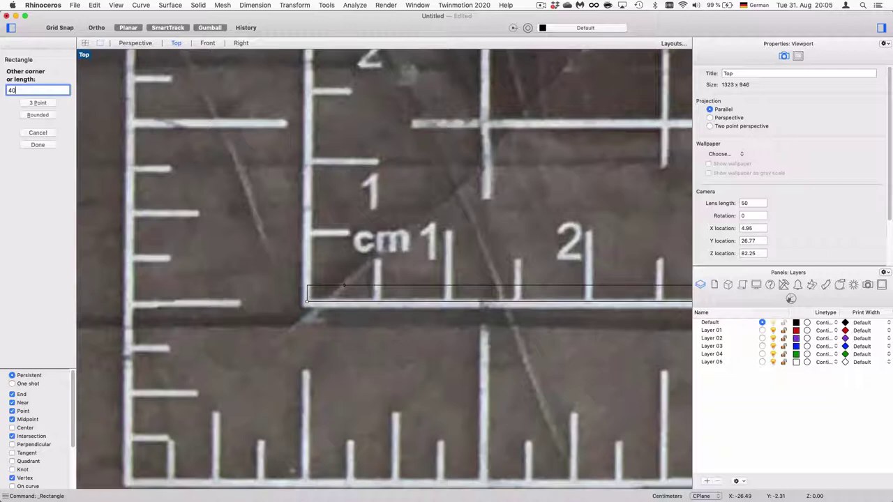
key("Return")
type("25")
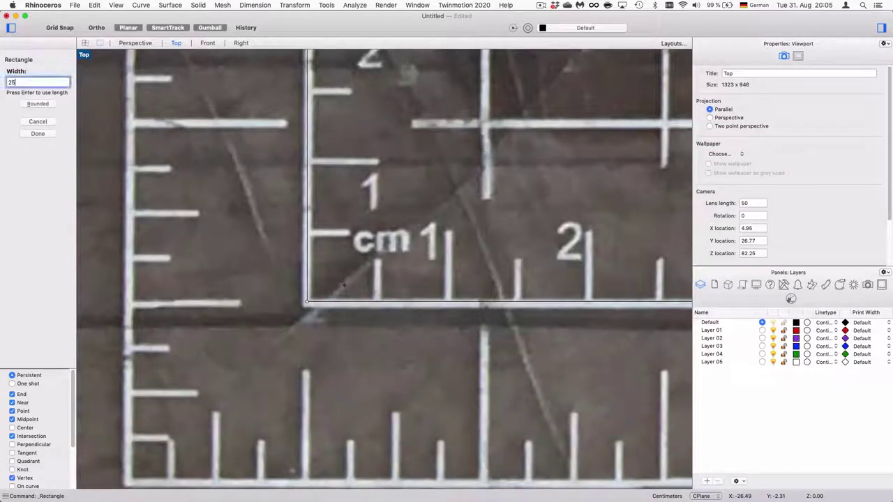
key("Return")
- Compare the rectangle's length and width with the centimetre scales along the cutting mat's edges
scroll(360, 280, "down", 10)
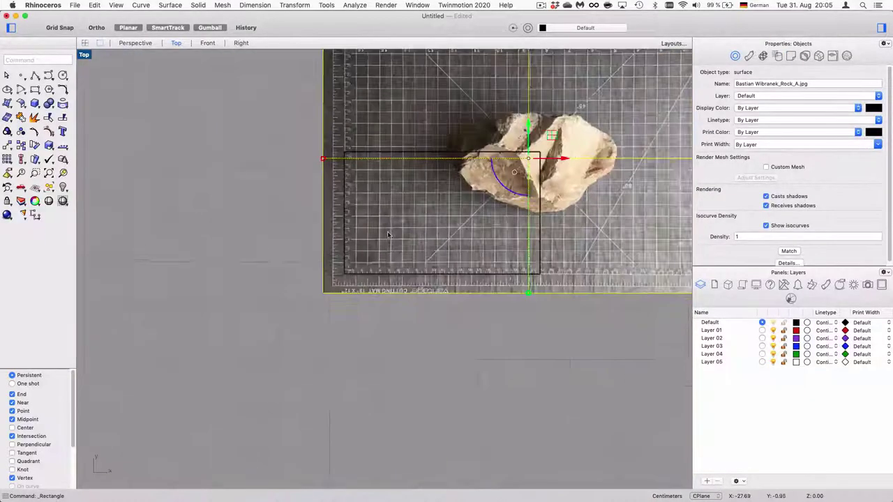
scroll(496, 342, "up", 3)
left_click(455, 272)
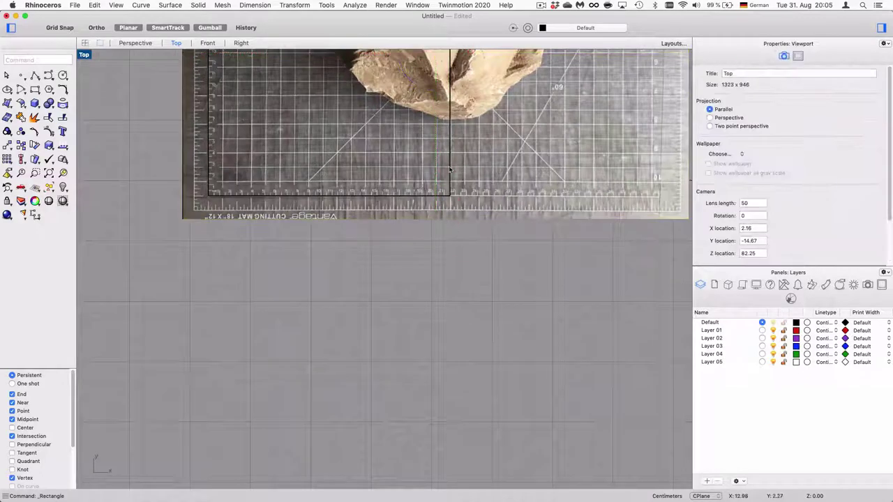
left_click(449, 166)
left_click(481, 181)
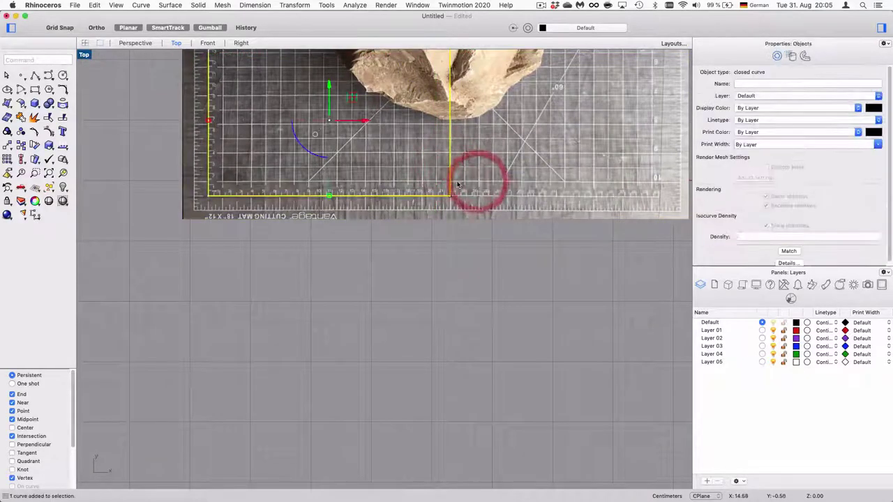
scroll(467, 174, "down", 3)
right_click_drag(347, 93, 322, 176)
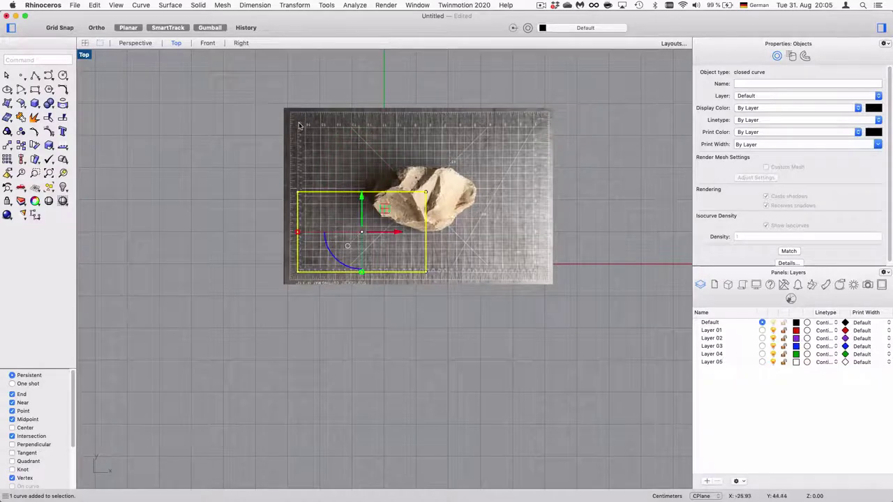
scroll(298, 125, "up", 3)
scroll(314, 147, "down", 5)
scroll(482, 260, "up", 3)
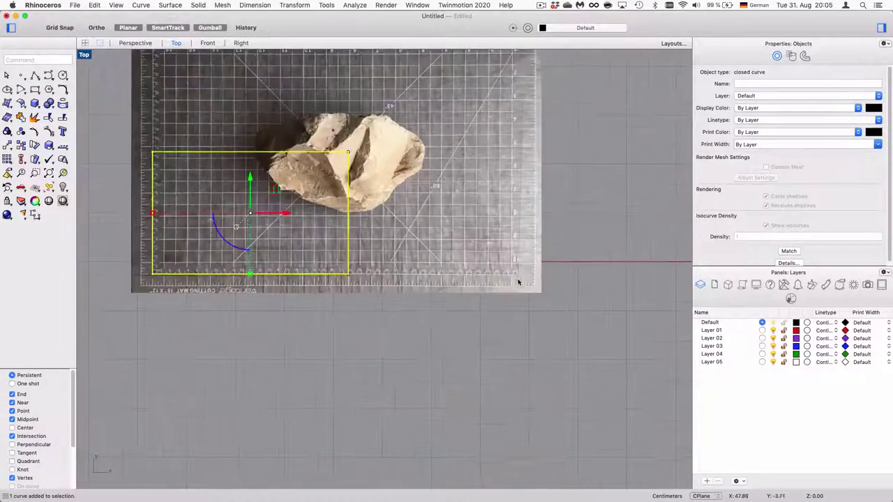
scroll(512, 281, "down", 3)
- Scale the rock picture uniformly from the mat's zero corner, matching its horizontal 40 cm mark to the rectangle's lower right corner
left_click(443, 265)
left_click(453, 250)
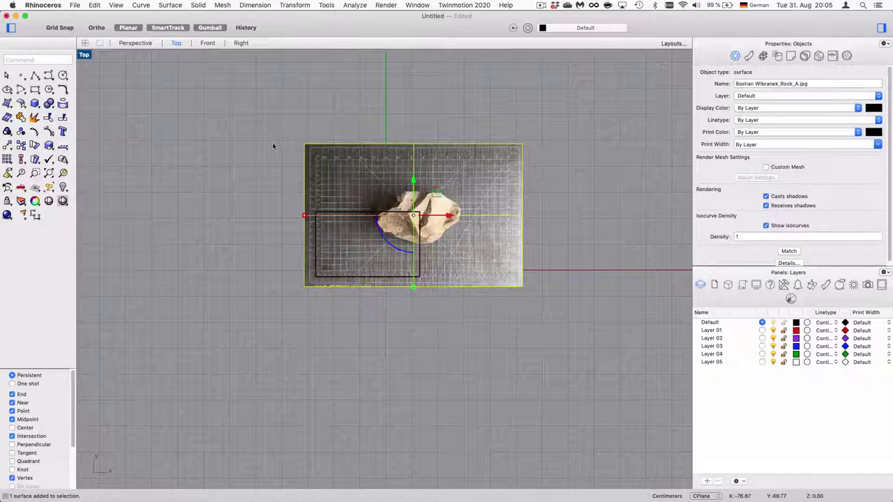
left_click(49, 144)
scroll(325, 293, "up", 4)
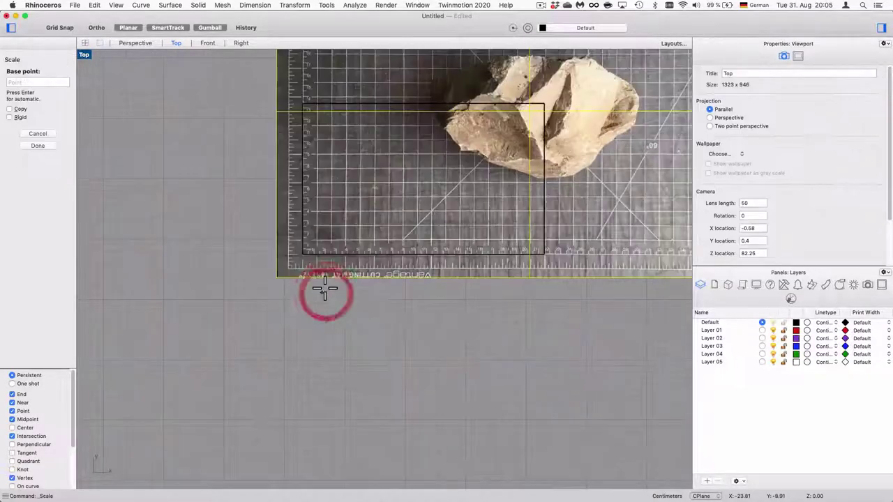
scroll(310, 265, "up", 4)
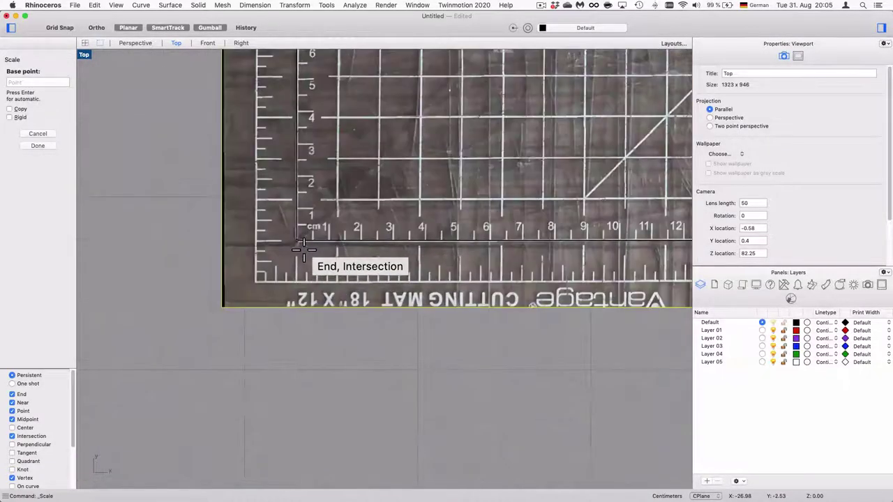
left_click(302, 245)
scroll(297, 241, "down", 4)
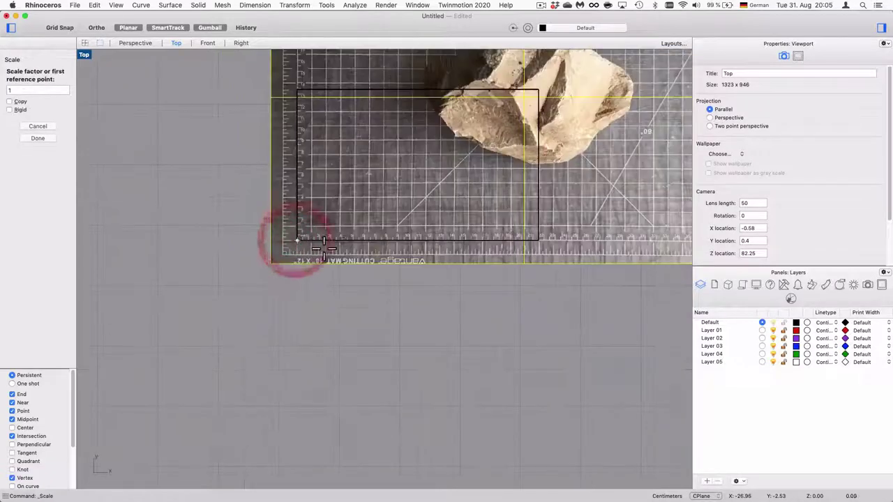
scroll(508, 257, "down", 3)
scroll(582, 255, "up", 10)
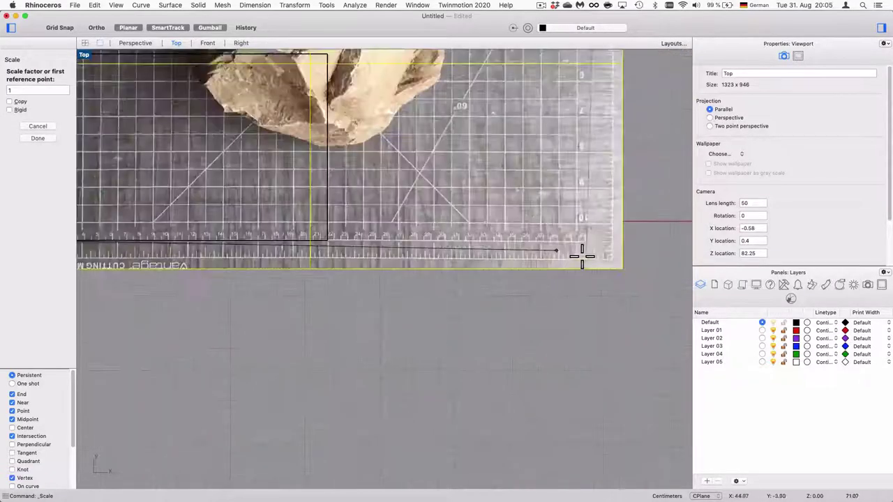
key("shift")
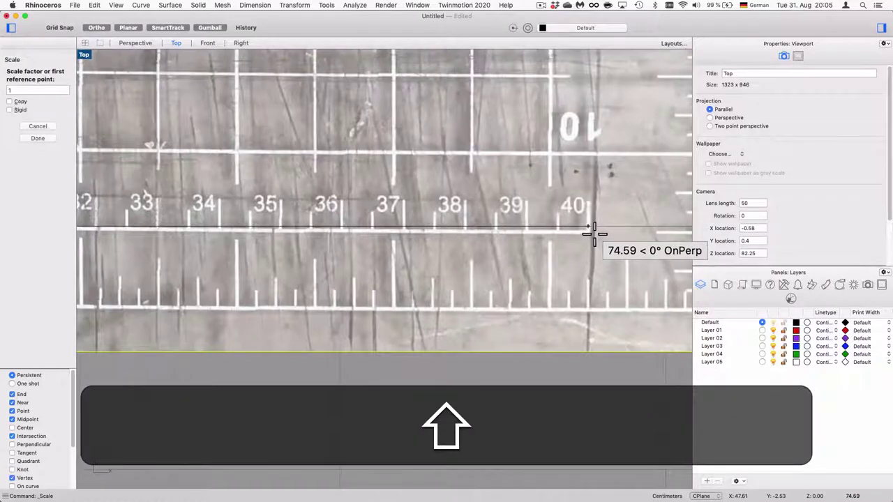
left_click(595, 239, "shift")
scroll(570, 238, "down", 3)
scroll(558, 238, "down", 6)
scroll(334, 243, "up", 8)
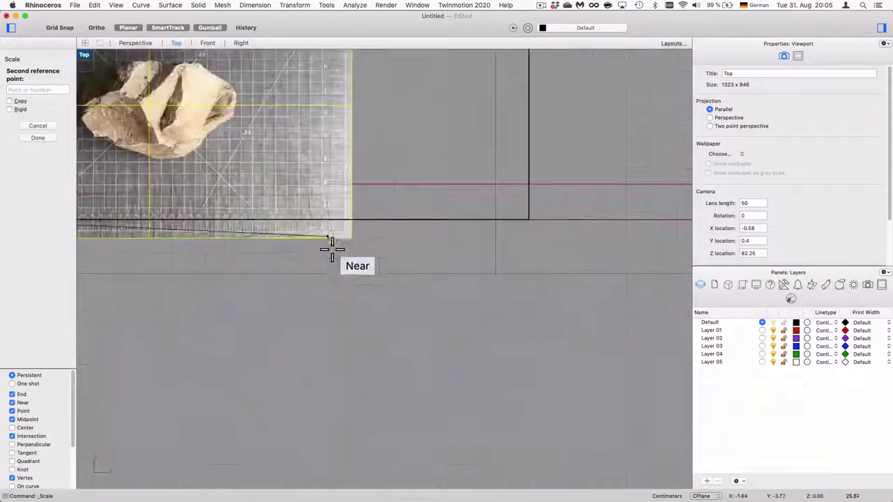
scroll(102, 240, "down", 6)
scroll(214, 230, "up", 4)
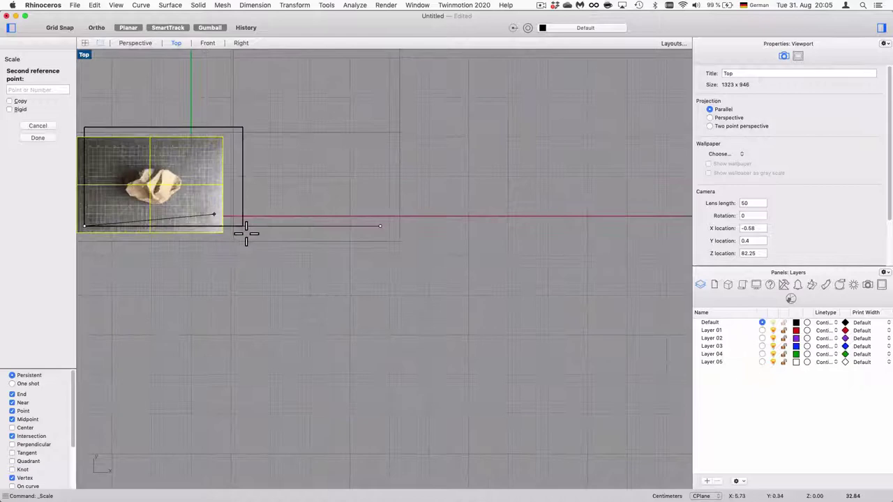
left_click(267, 236)
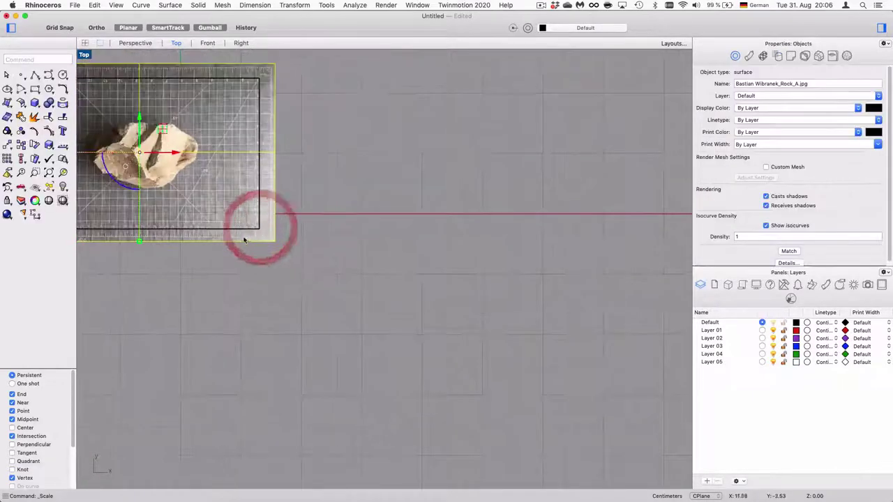
- Examine how the scaled picture's 25 cm mark lines up with the rectangle's upper edge and corners
scroll(286, 255, "down", 2)
scroll(281, 147, "up", 4)
right_click_drag(281, 147, 557, 137)
scroll(290, 182, "up", 2)
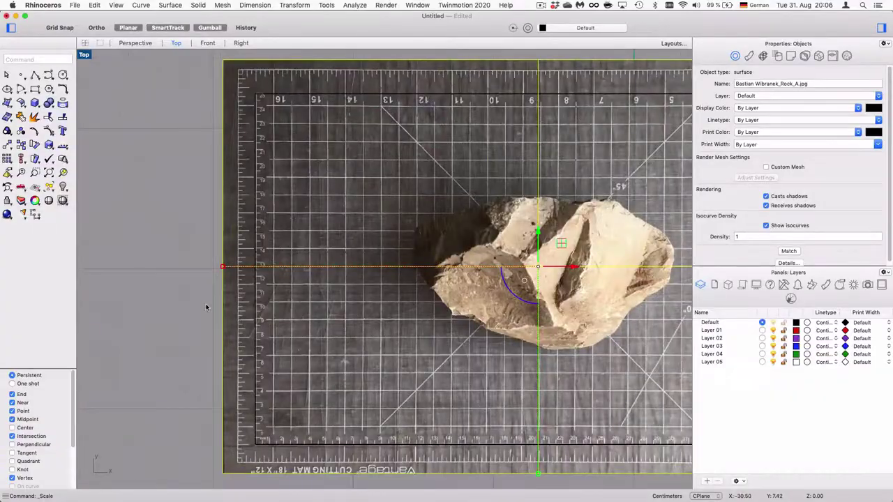
mouse_move(892, 1)
left_click(819, 70)
right_click_drag(233, 89, 225, 153)
scroll(225, 153, "up", 2)
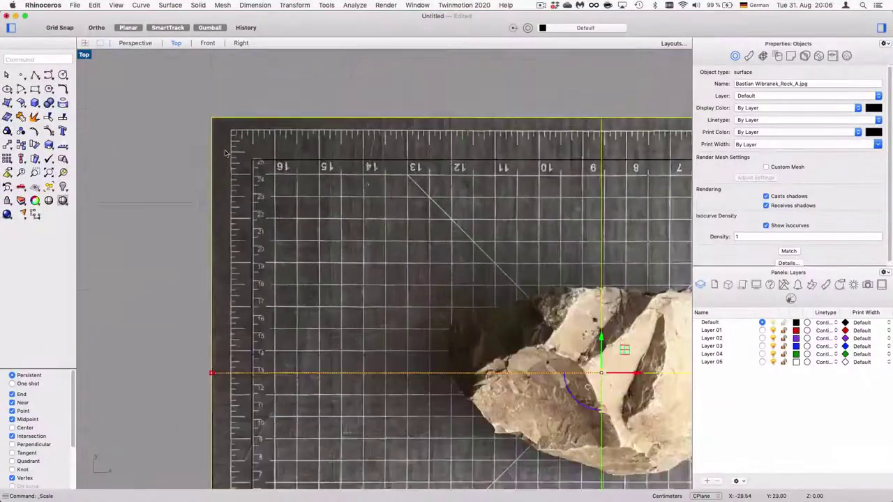
scroll(225, 152, "up", 2)
scroll(293, 147, "down", 5)
scroll(604, 167, "up", 3)
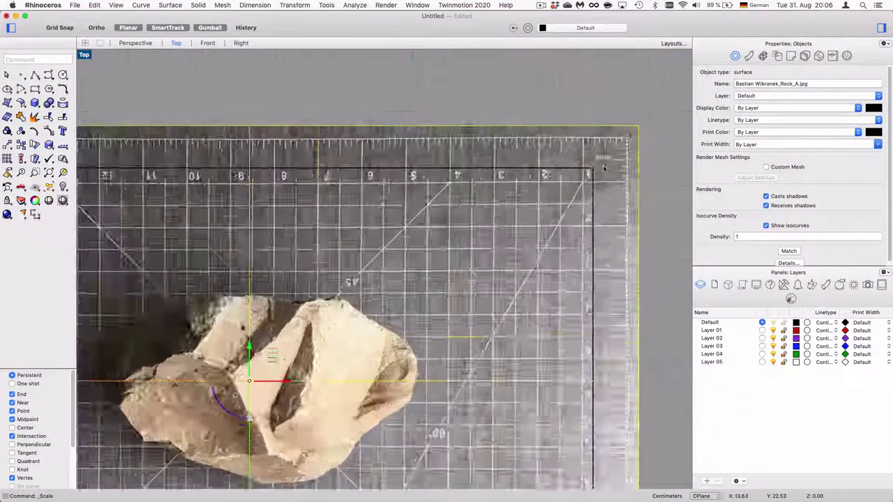
scroll(604, 168, "down", 4)
scroll(285, 186, "up", 5)
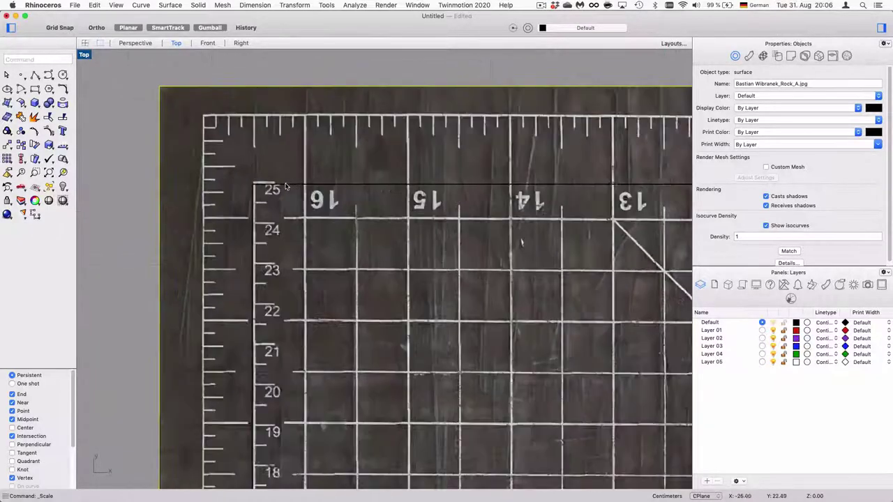
scroll(285, 186, "up", 2)
scroll(285, 187, "down", 5)
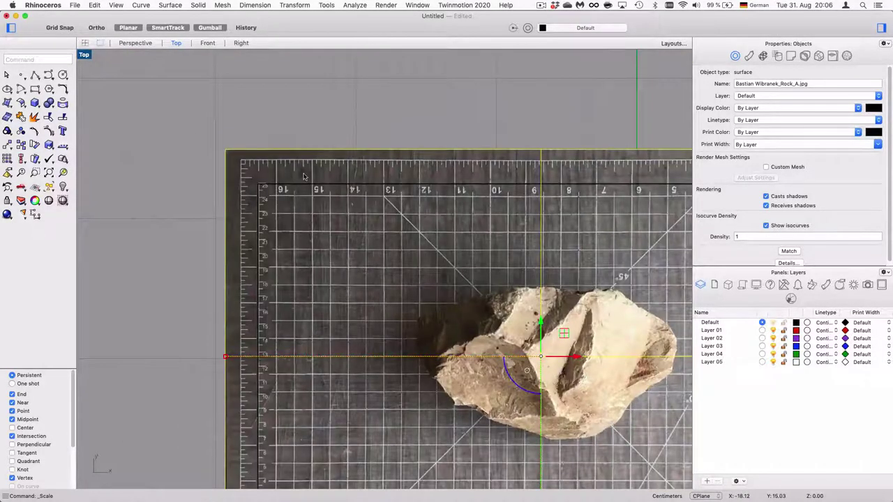
- Check the picture's 40 cm mark against the rectangle's lower right corner and recheck the vertical scale along its left side
scroll(303, 177, "down", 3)
scroll(426, 347, "up", 7)
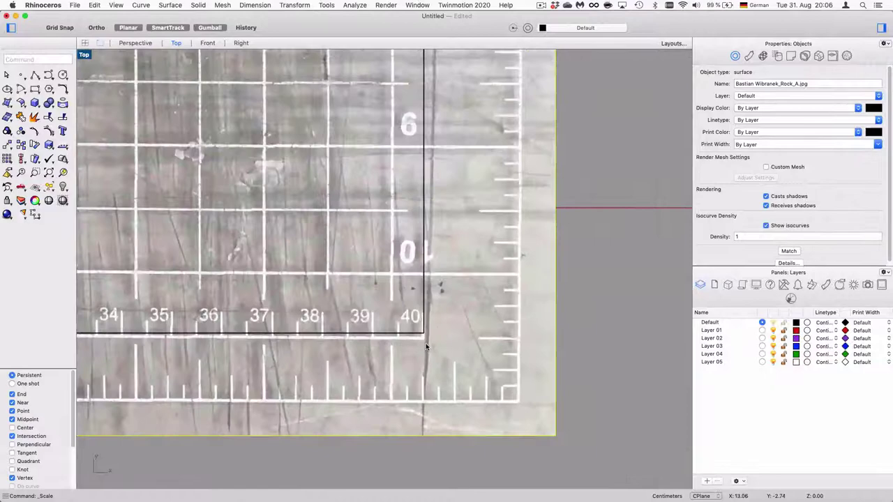
scroll(426, 347, "down", 1)
scroll(415, 345, "up", 1)
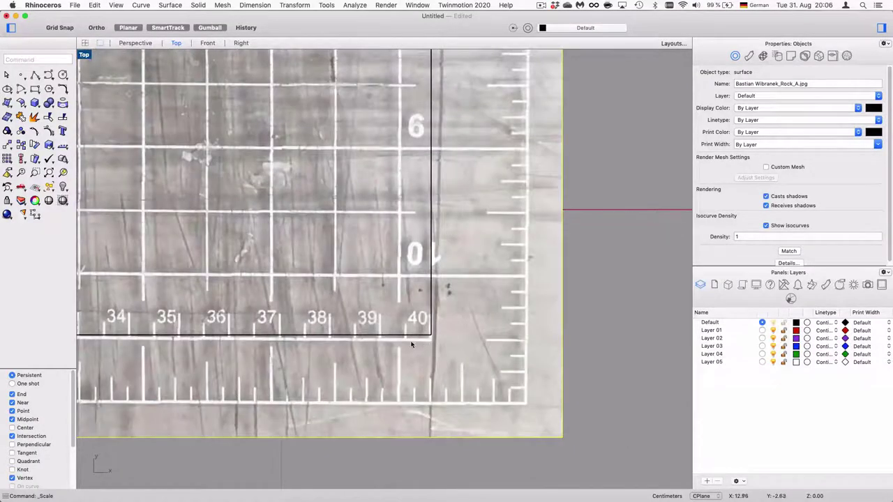
scroll(409, 342, "down", 8)
right_click_drag(326, 304, 599, 306)
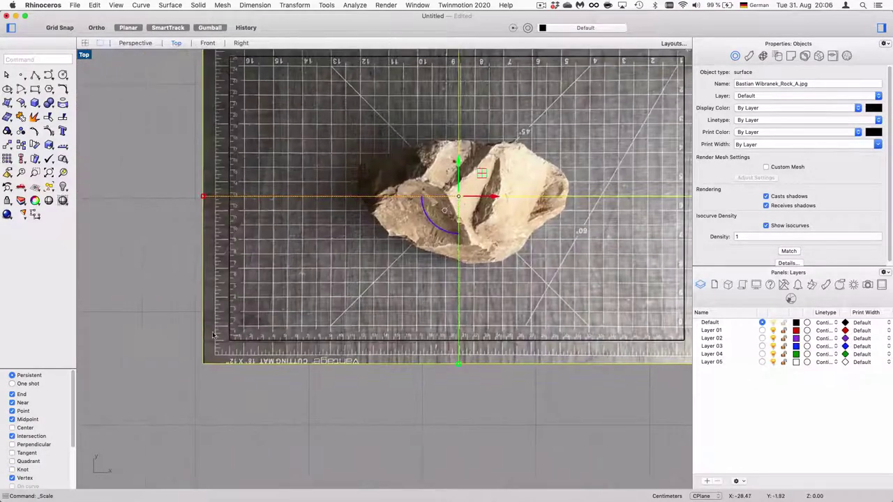
scroll(226, 323, "up", 2)
right_click_drag(234, 334, 229, 379)
right_click_drag(224, 276, 220, 389)
scroll(215, 146, "up", 4)
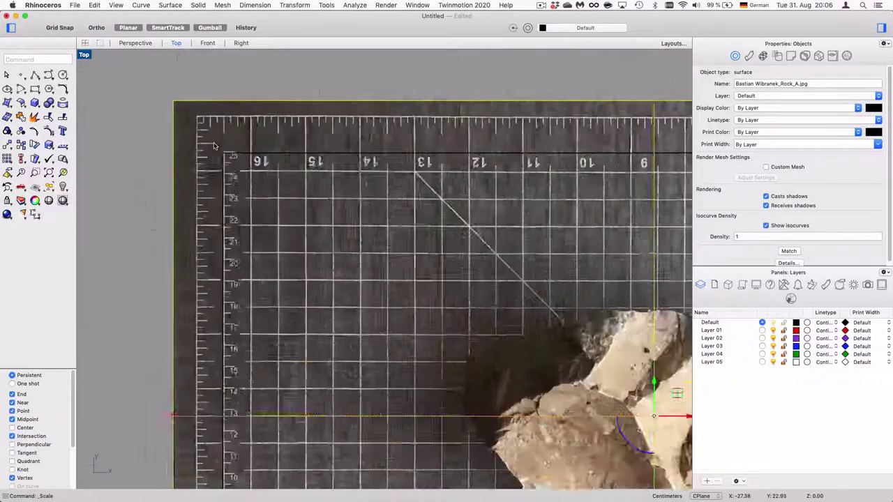
scroll(214, 146, "down", 3)
scroll(226, 169, "up", 2)
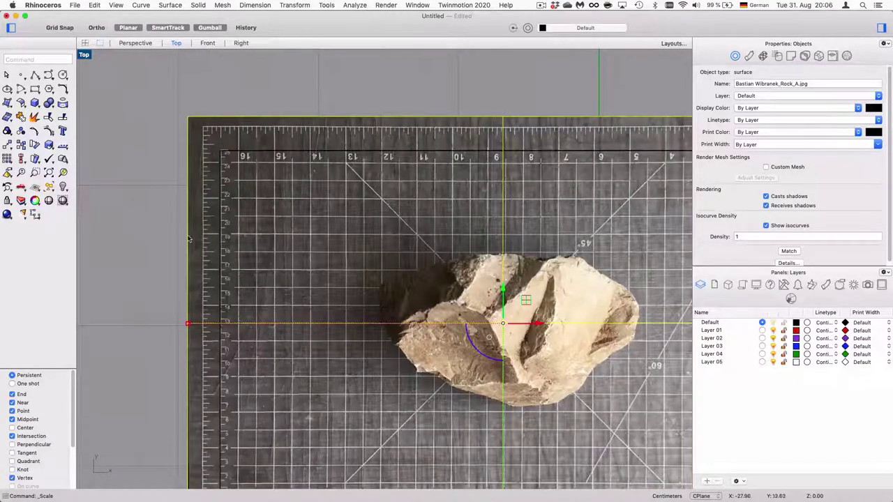
- Scale the picture vertically with Scale 1-D from the mat's zero corner, matching its 25 cm mark to the rectangle's upper left corner
left_click(48, 144)
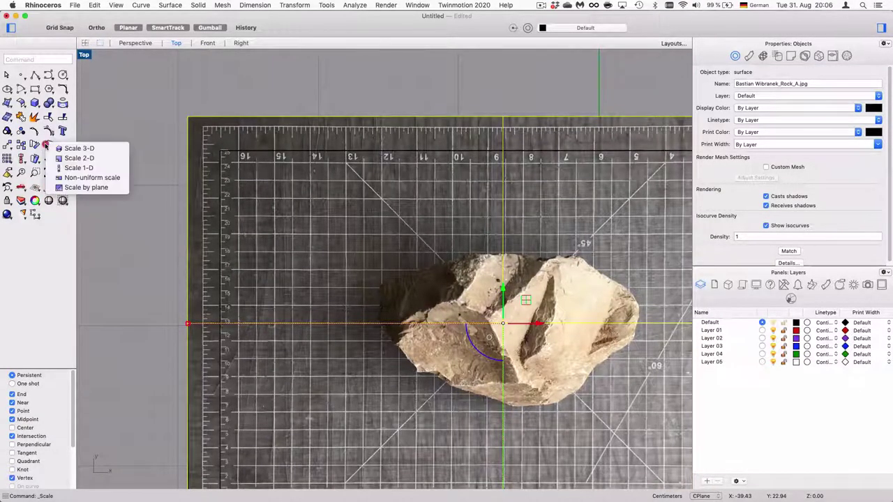
left_click(73, 169)
scroll(314, 265, "down", 3)
scroll(219, 409, "up", 2)
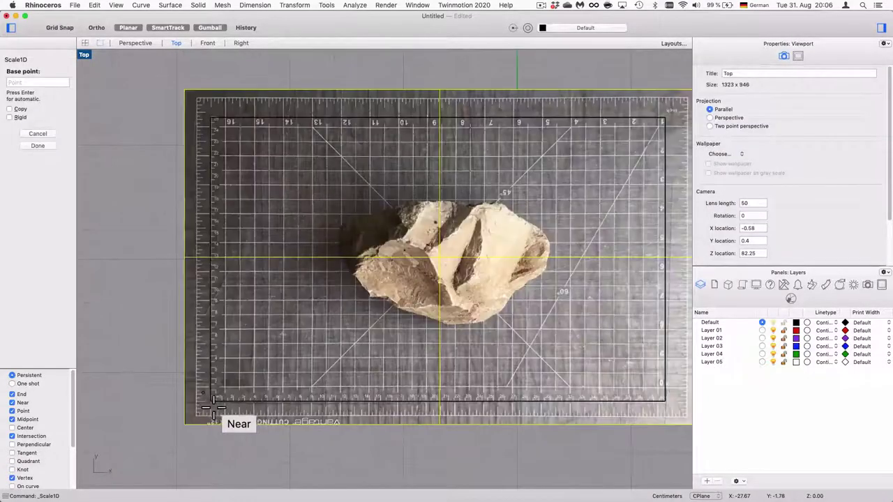
scroll(222, 412, "up", 2)
left_click(222, 405)
scroll(234, 208, "down", 4)
scroll(241, 147, "up", 4)
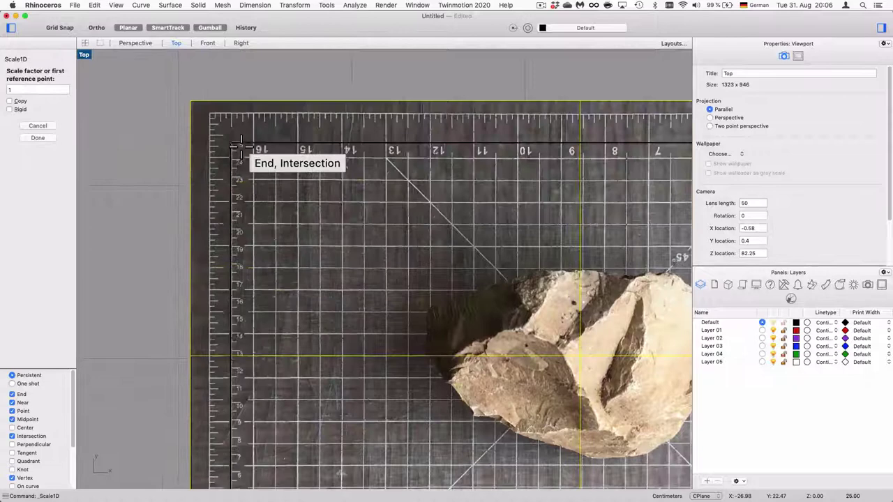
scroll(236, 172, "up", 3)
scroll(243, 125, "up", 6)
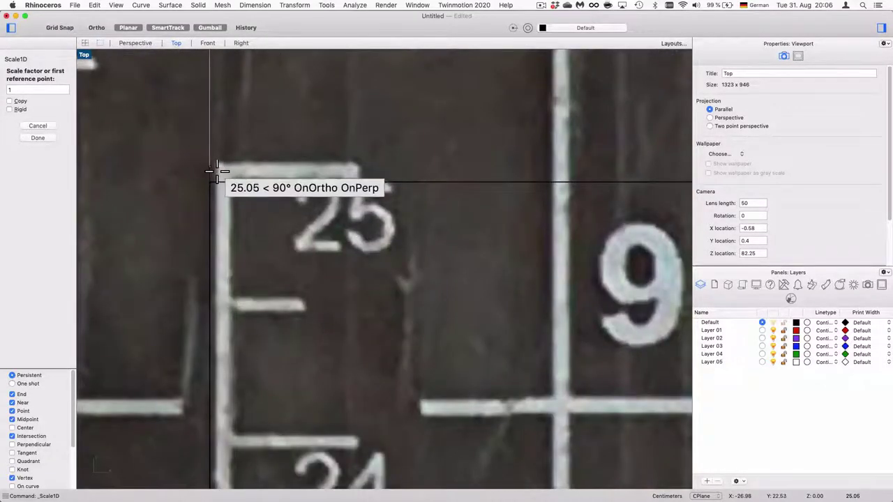
left_click(216, 166, "shift")
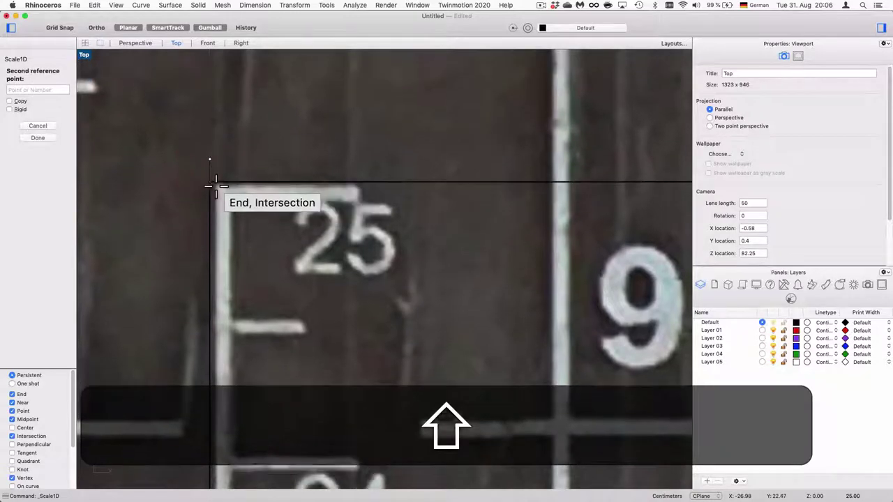
left_click(209, 181)
scroll(209, 182, "down", 8)
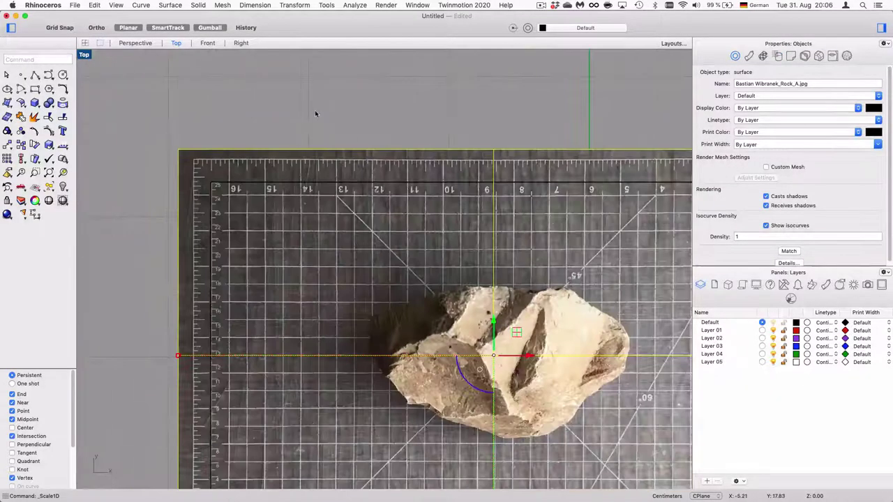
- Check the picture's 40 cm mark at the rectangle's lower right corner, deselect the picture and compare the whole mat with the rectangle
scroll(316, 113, "down", 8)
scroll(556, 372, "up", 15)
scroll(392, 288, "up", 8)
scroll(388, 284, "down", 8)
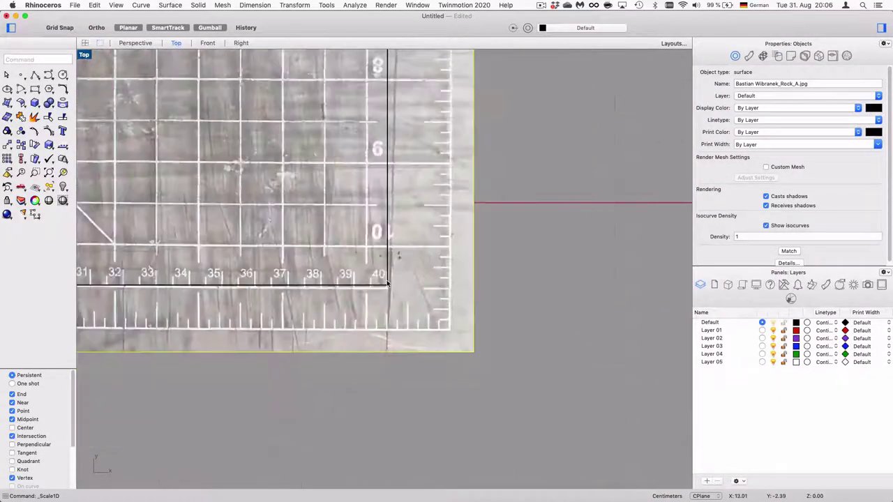
scroll(388, 283, "down", 10)
key("Escape")
scroll(342, 270, "down", 7)
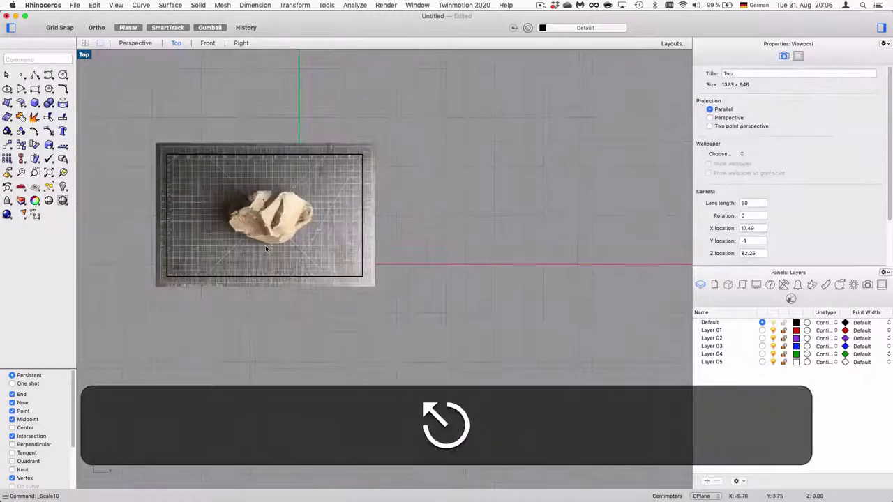
right_click_drag(266, 249, 317, 256)
scroll(321, 254, "up", 3)
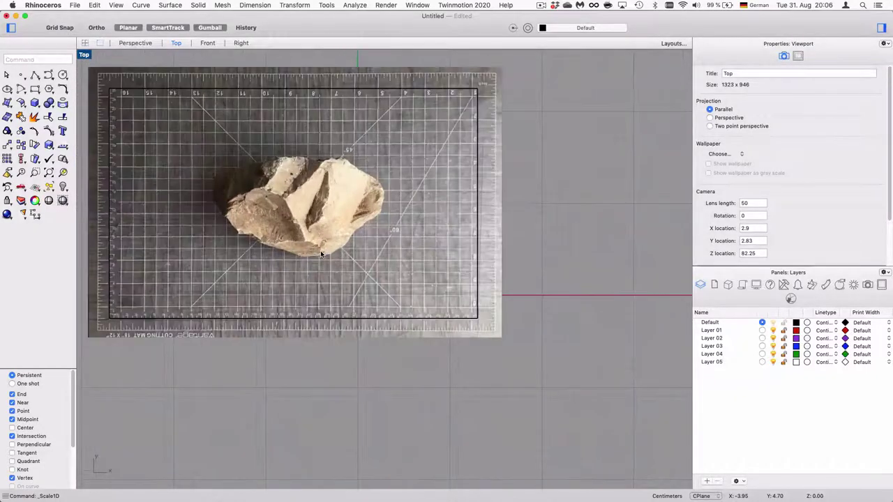
scroll(167, 197, "up", 3)
scroll(188, 194, "down", 4)
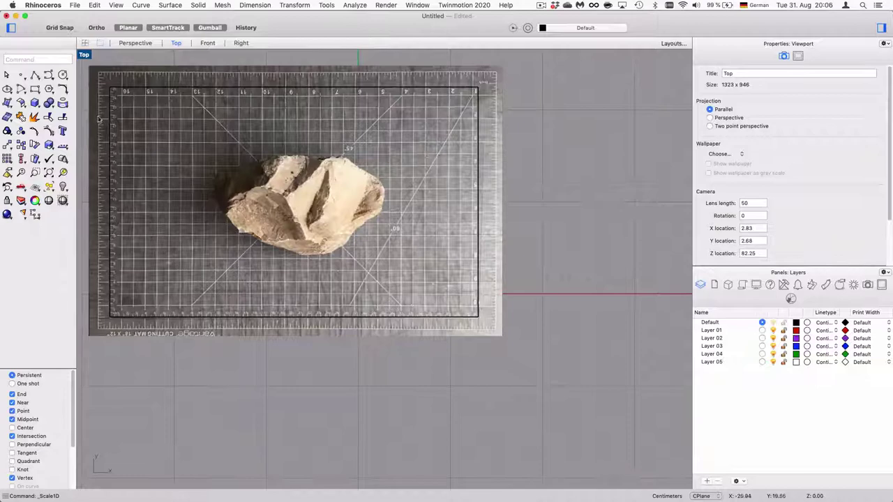
- Examine the mat's vertical centimetre scale up to the 25 cm mark along the rectangle's left side
scroll(239, 178, "up", 5)
scroll(239, 178, "up", 10)
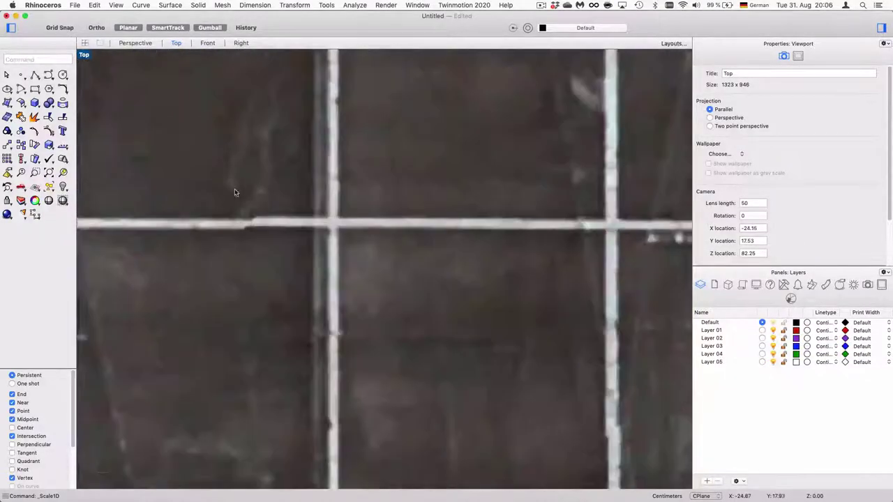
scroll(431, 239, "up", 3)
scroll(419, 218, "down", 5)
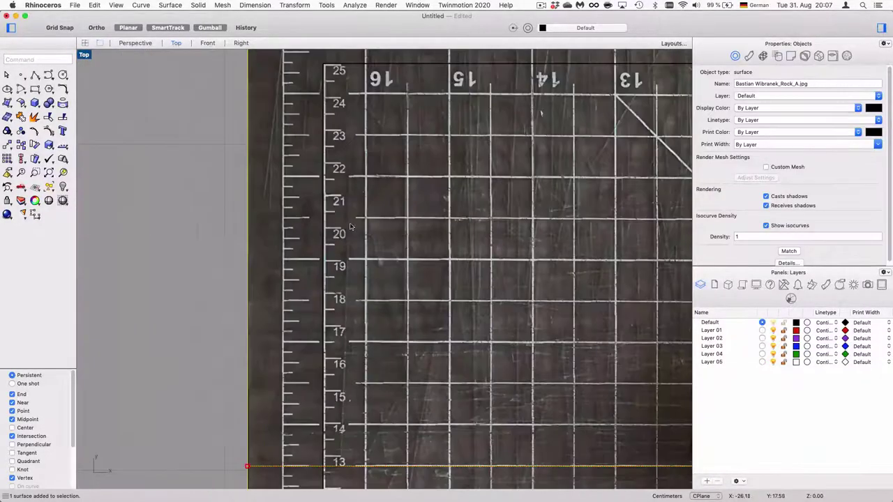
right_click_drag(342, 171, 337, 168)
scroll(335, 167, "down", 5)
scroll(309, 162, "up", 4)
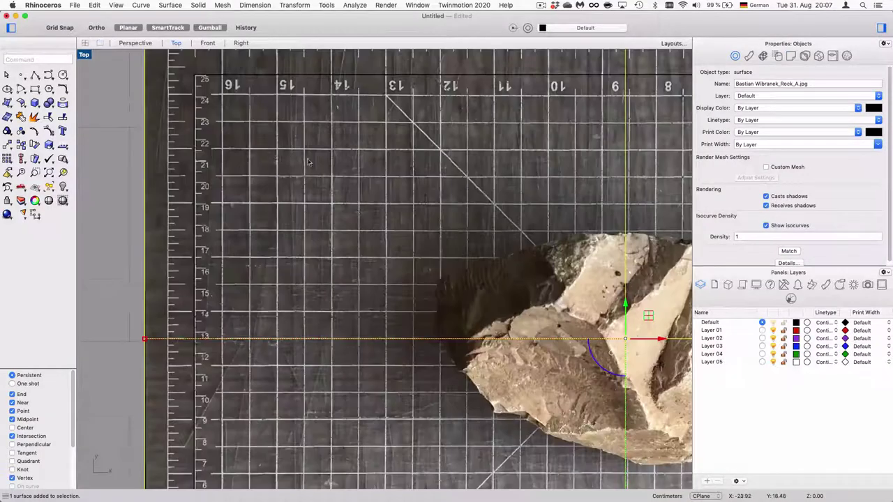
- Select the reference rectangle instead of the picture surface to compare its full outline with the mat's scales, and clear the selection
left_click(263, 80)
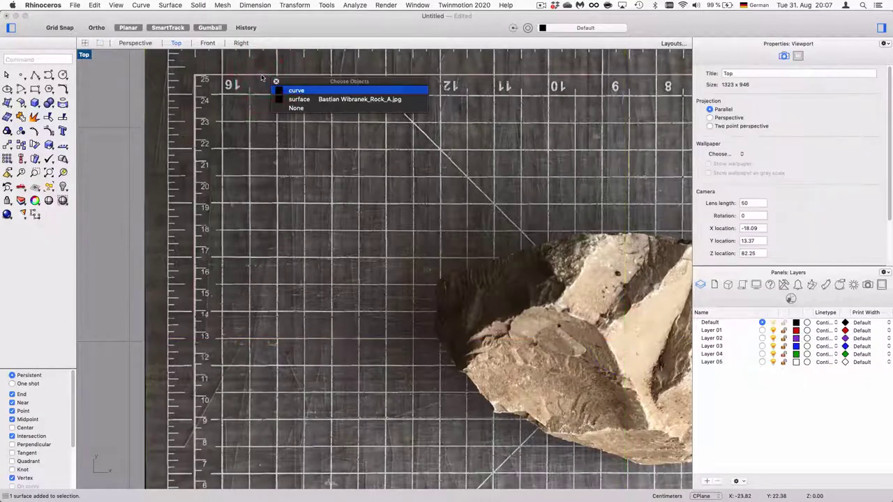
left_click(307, 90)
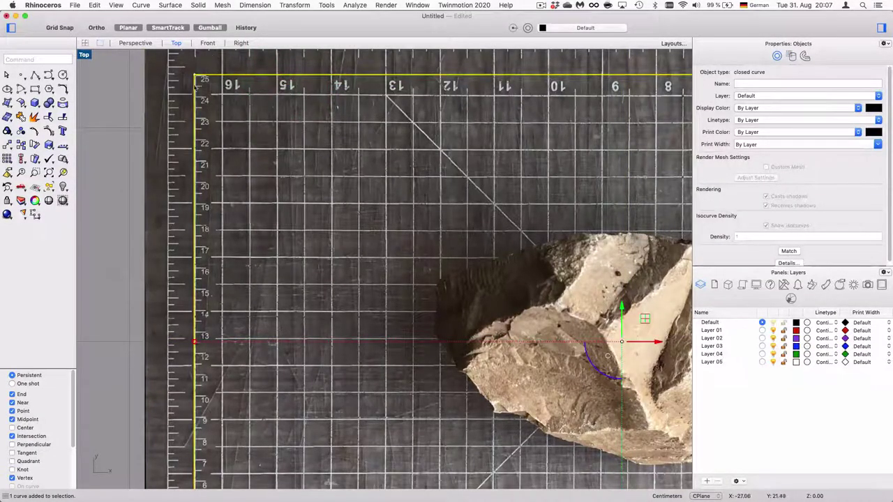
scroll(220, 126, "down", 3)
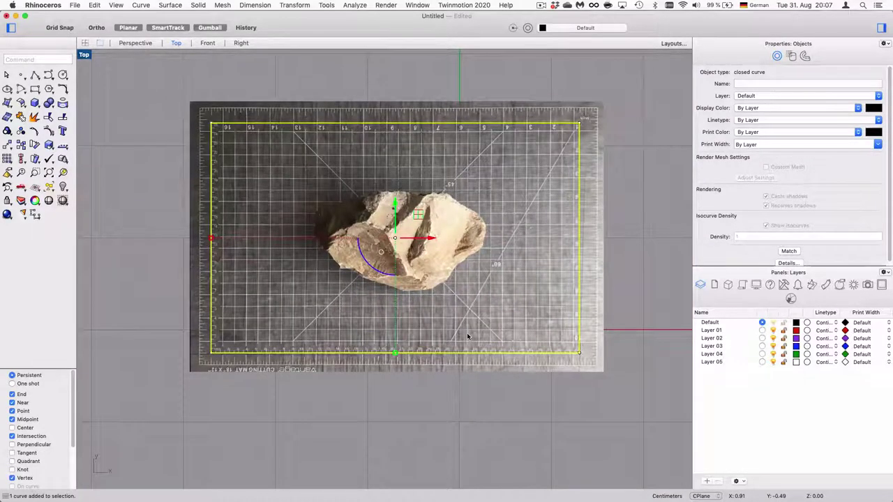
scroll(463, 327, "up", 2)
scroll(463, 324, "down", 2)
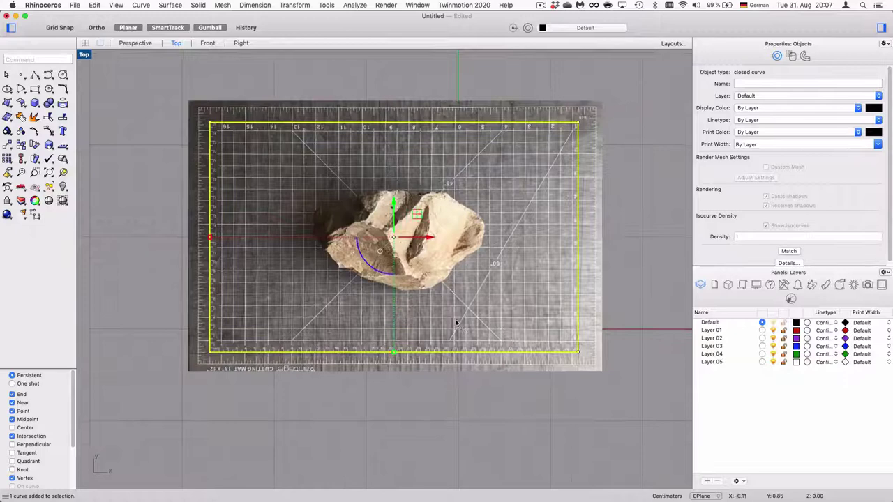
scroll(458, 282, "up", 2)
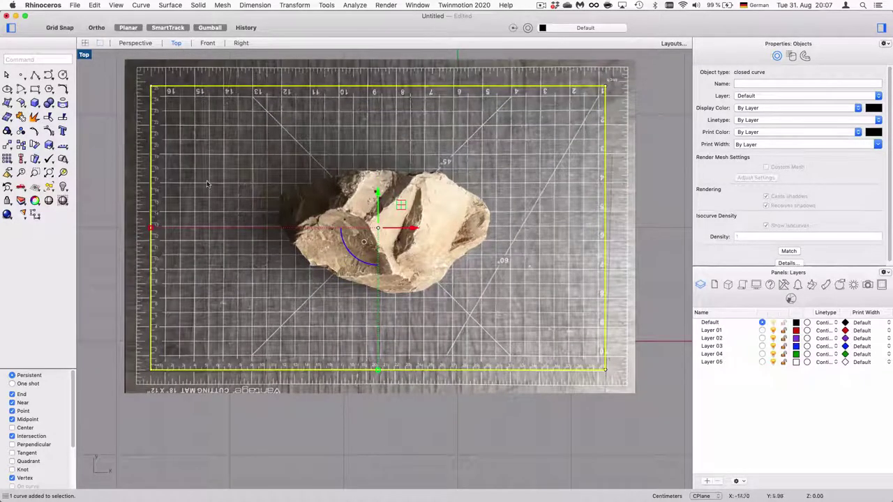
right_click_drag(176, 117, 199, 175)
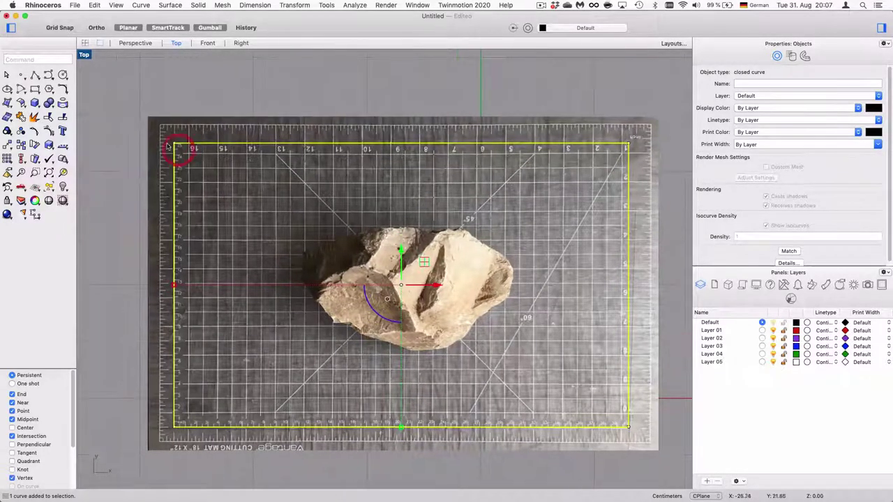
scroll(312, 170, "down", 2)
scroll(307, 188, "up", 1)
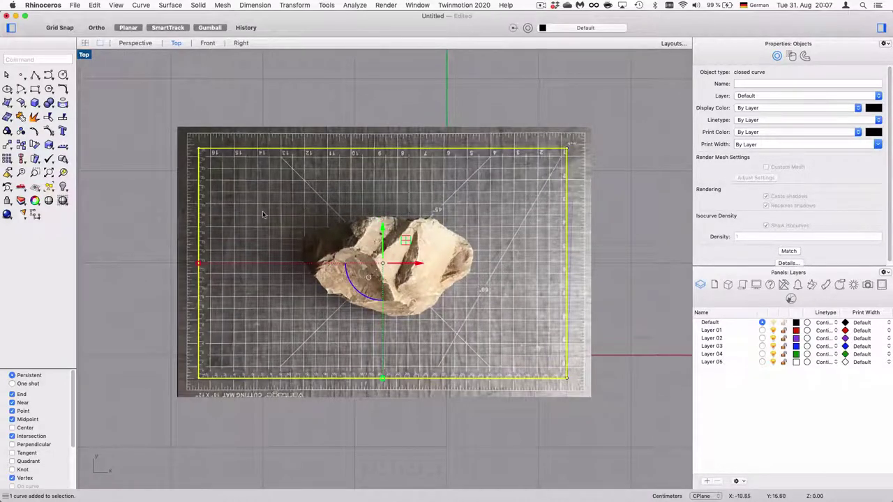
left_click(214, 120)
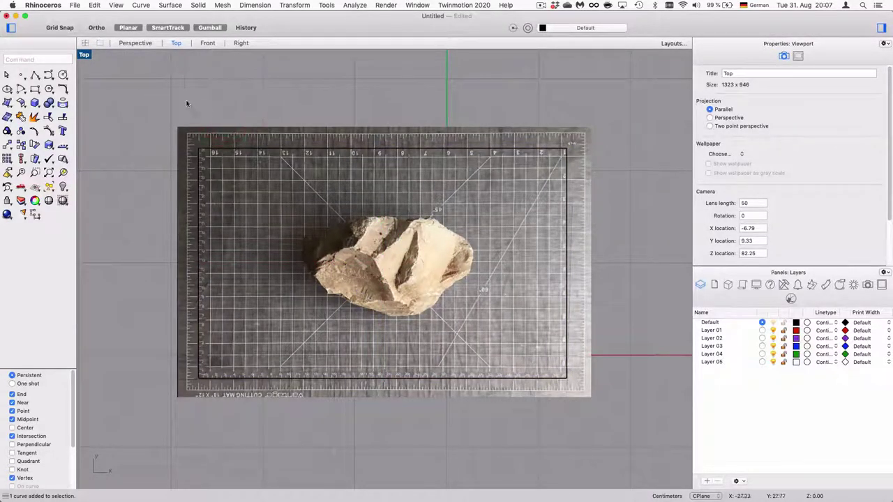
- Try rotating the rock picture upright in the perspective view, inspect it from the other side, and undo the rotation
left_click(207, 43)
left_click(259, 162)
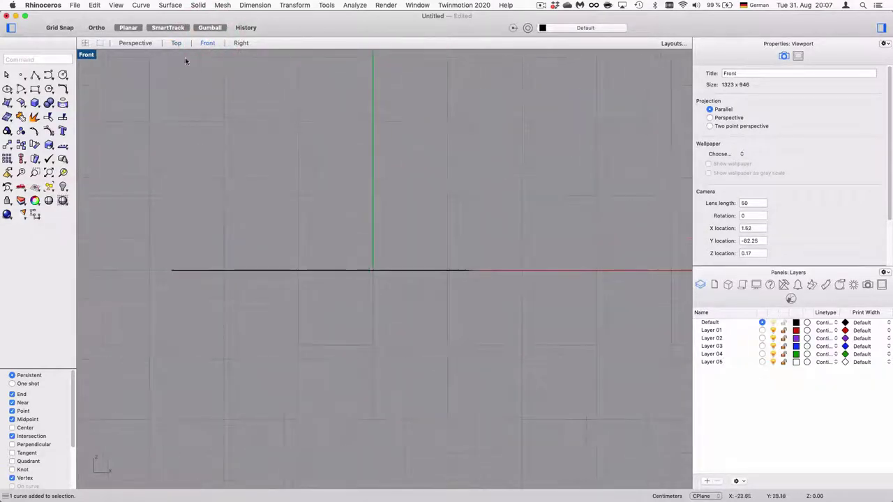
left_click(134, 42)
right_click_drag(401, 200, 427, 221)
left_click(431, 228)
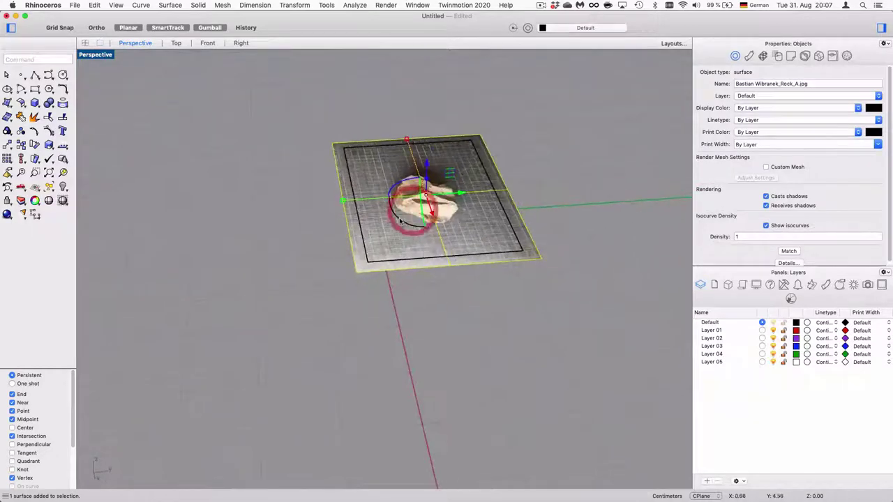
left_click_drag(402, 221, 394, 164, "alt")
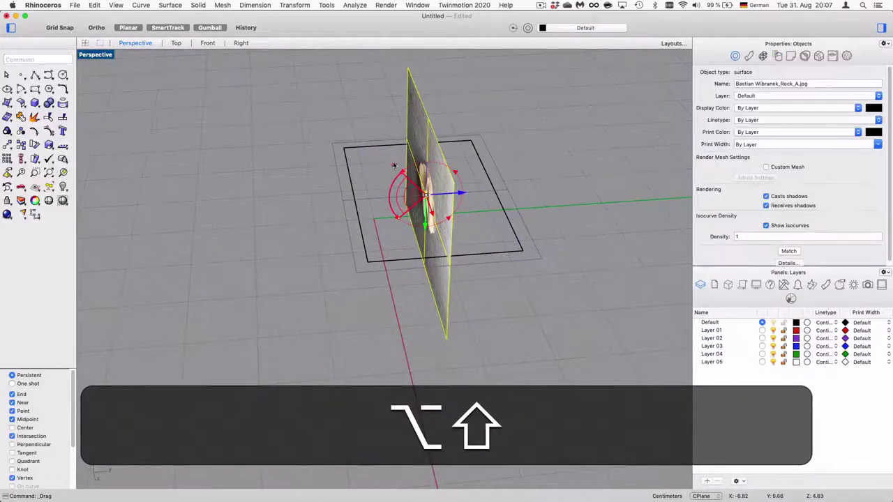
right_click_drag(515, 155, 423, 124)
left_click(422, 121)
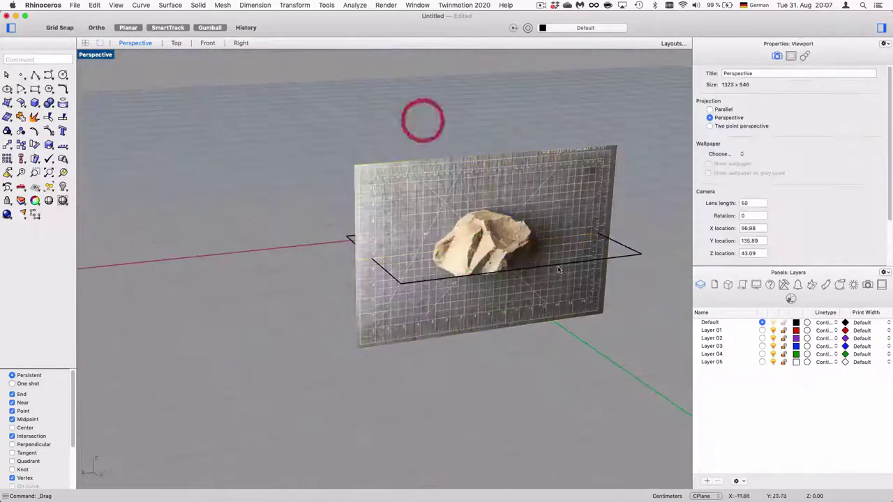
scroll(558, 268, "up", 6)
scroll(370, 124, "down", 6)
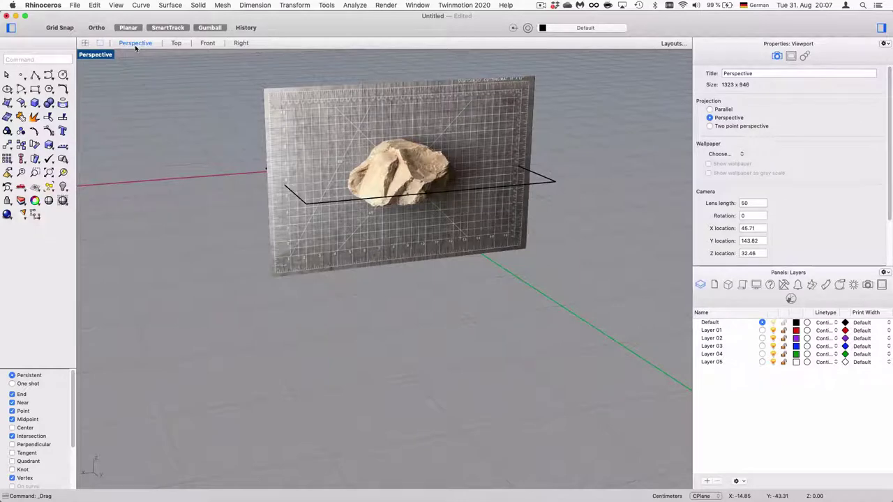
key("super+z")
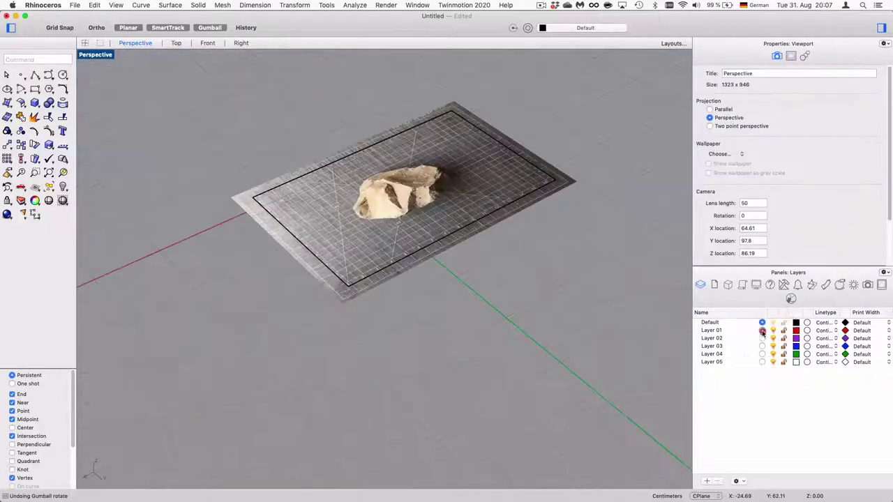
- Make Layer 01 the current layer and lock the Default layer holding the picture and rectangle
left_click(762, 331)
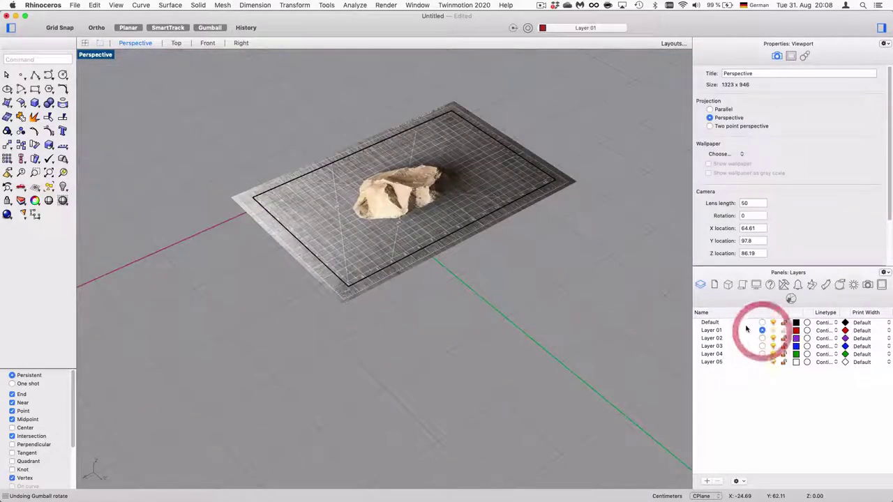
right_click_drag(403, 190, 829, 286)
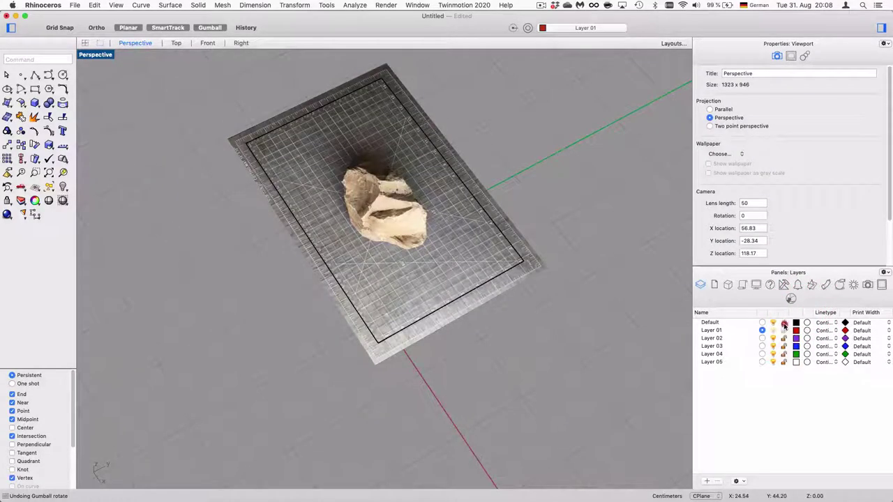
left_click(784, 323)
- Test in the perspective view whether the rock picture on the locked Default layer can still be selected
right_click_drag(472, 336, 395, 234)
scroll(373, 218, "up", 7)
left_click(367, 213)
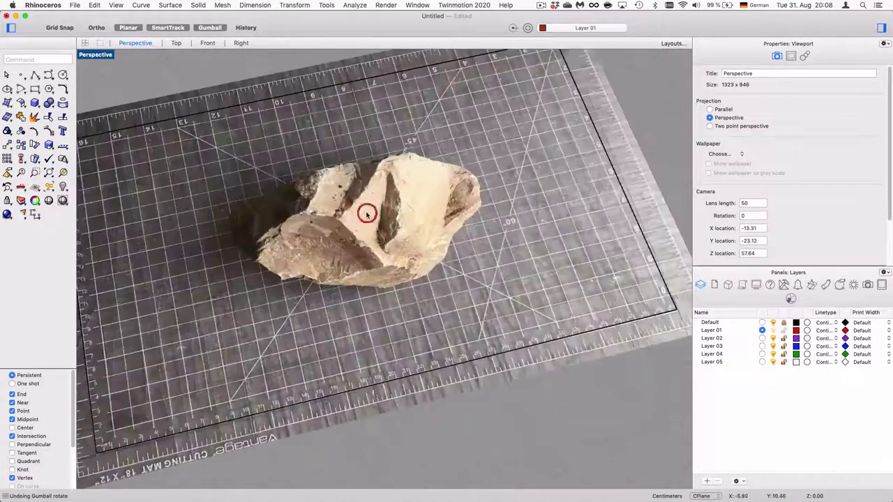
scroll(359, 198, "down", 5)
scroll(314, 155, "up", 5)
scroll(303, 155, "down", 5)
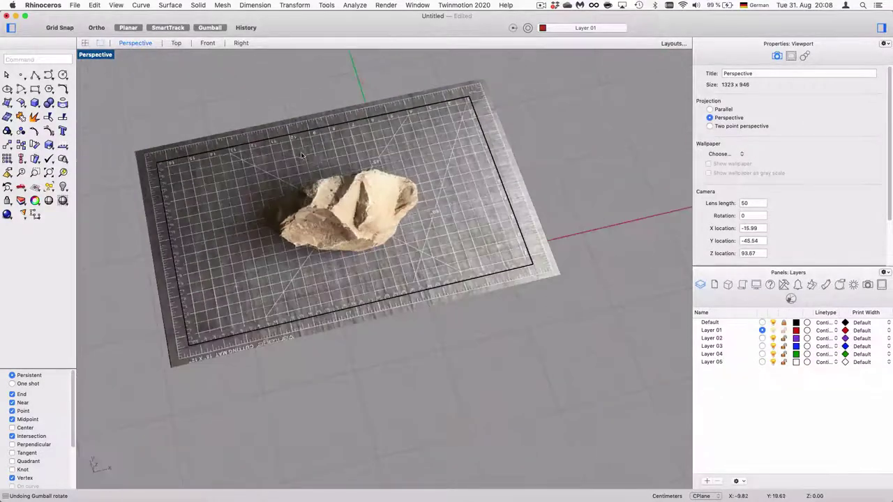
scroll(327, 167, "up", 5)
left_click(347, 154)
scroll(346, 178, "down", 5)
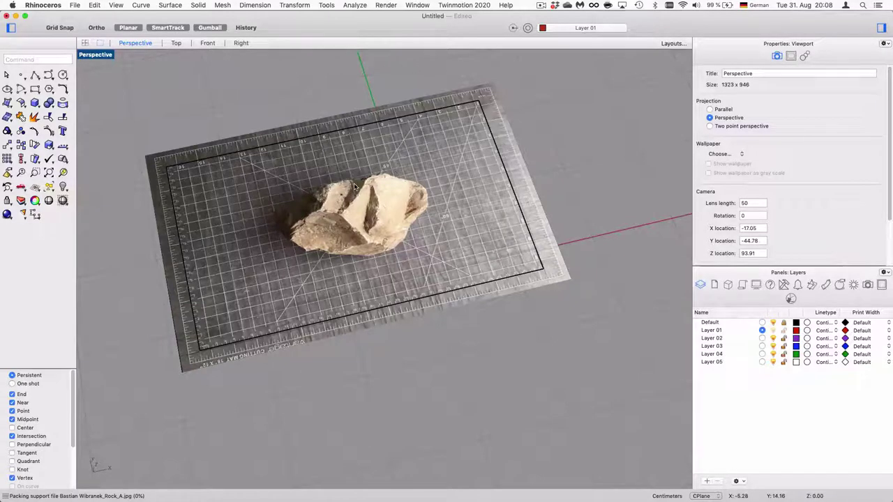
right_click_drag(354, 229, 342, 274, "shift")
scroll(342, 279, "up", 5)
scroll(328, 362, "down", 5)
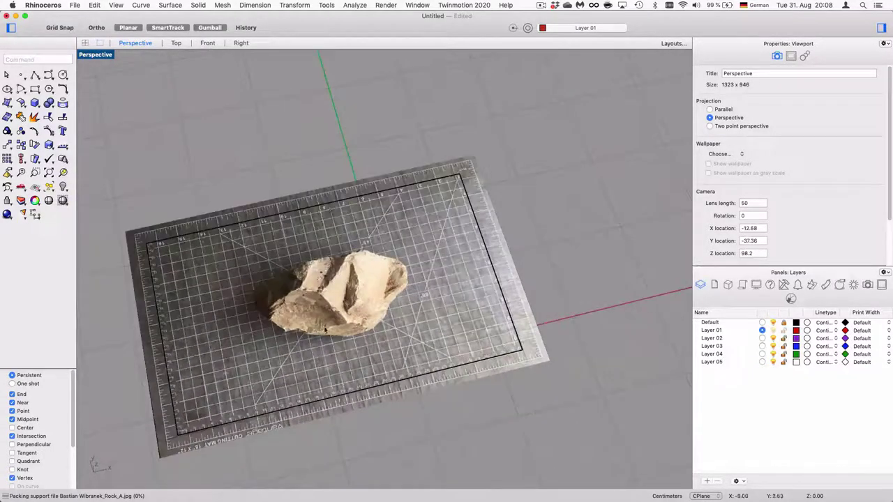
right_click_drag(341, 318, 361, 323, "shift")
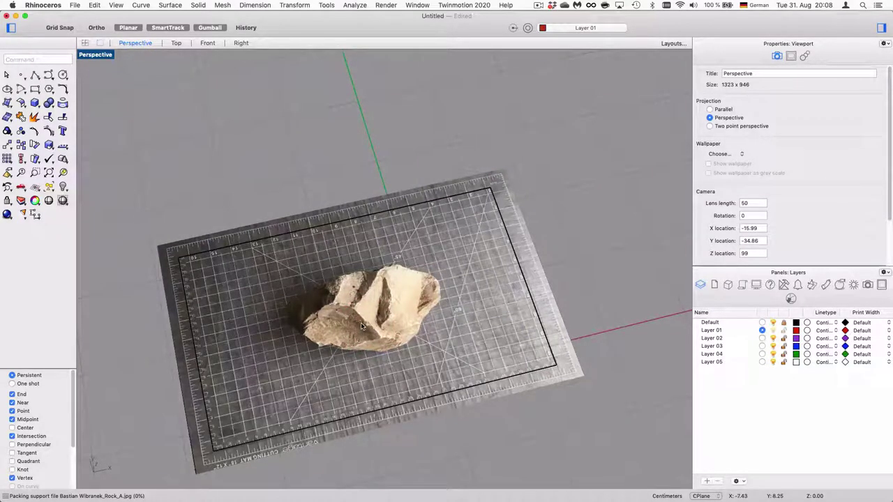
right_click_drag(356, 321, 361, 269, "shift")
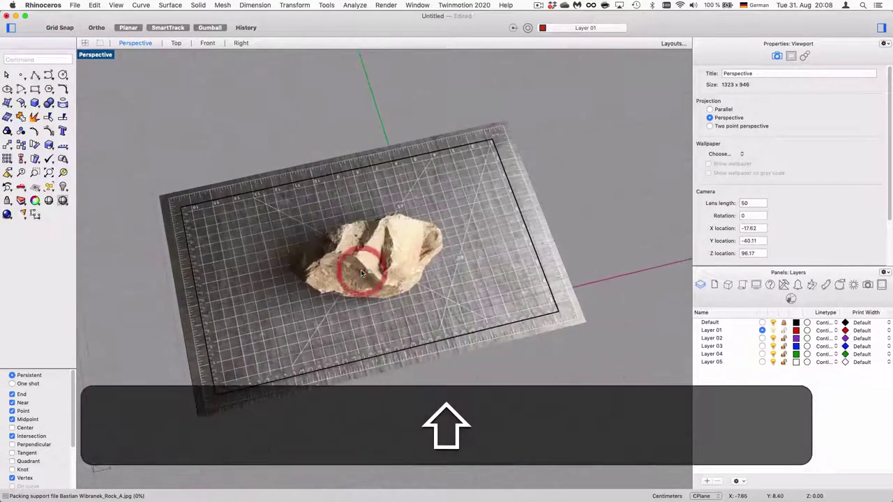